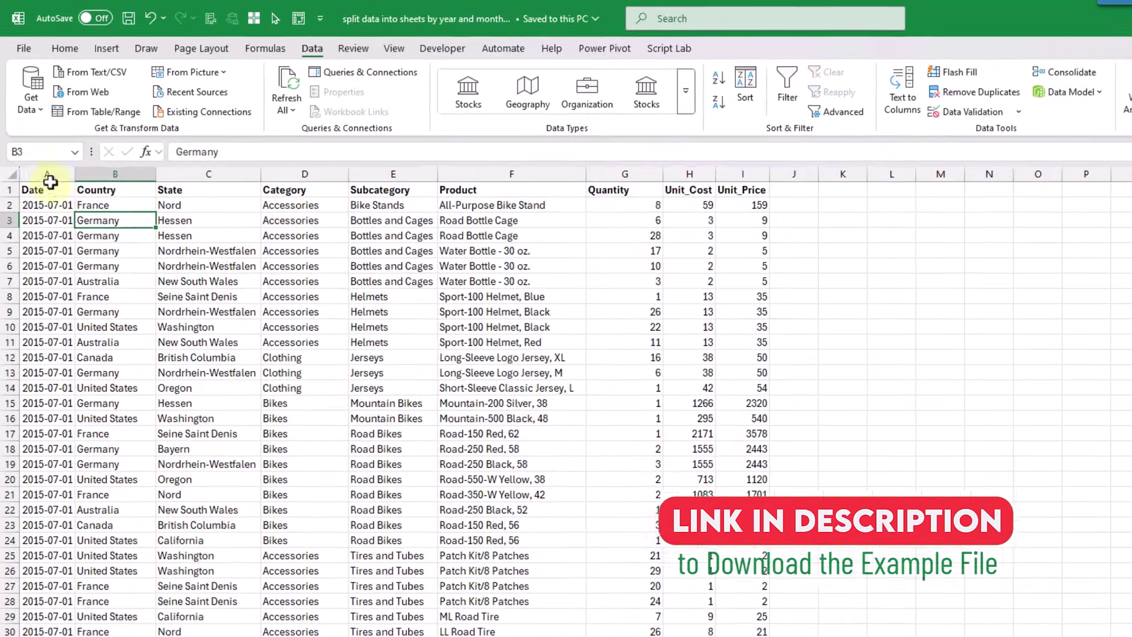
Insert a new column before the Date column and give it the header ID
{"action": "left_click", "coordinate": [39, 144]}
{"action": "right_click", "coordinate": [50, 171]}
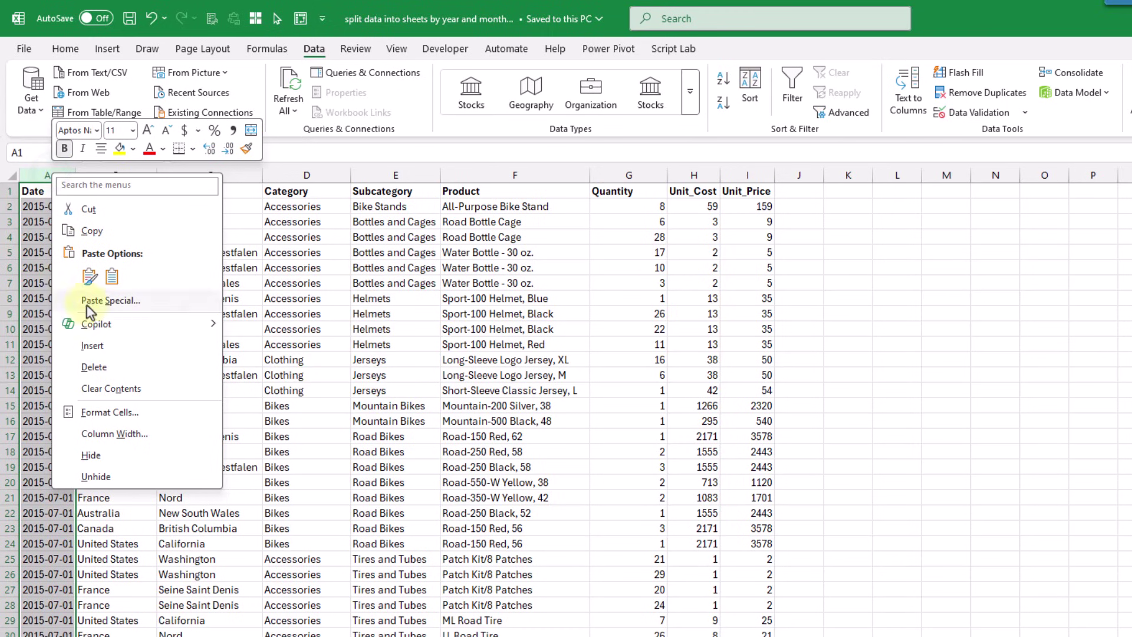
{"action": "left_click", "coordinate": [112, 352]}
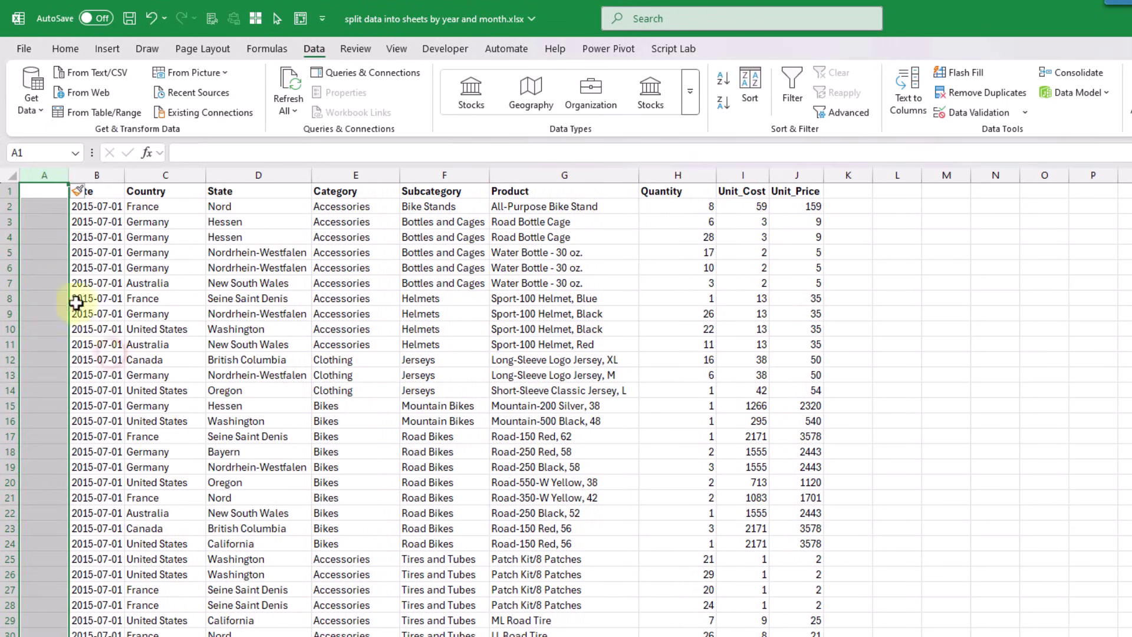
{"action": "left_click", "coordinate": [49, 188]}
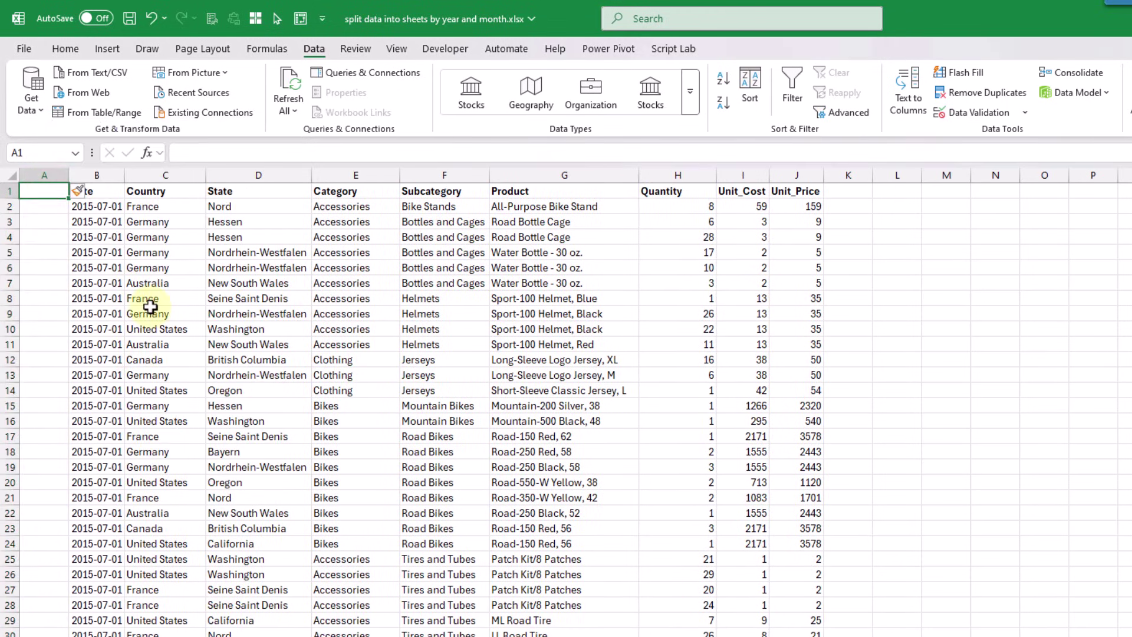
{"action": "type", "text": "ID"}
{"action": "key", "text": "Return"}
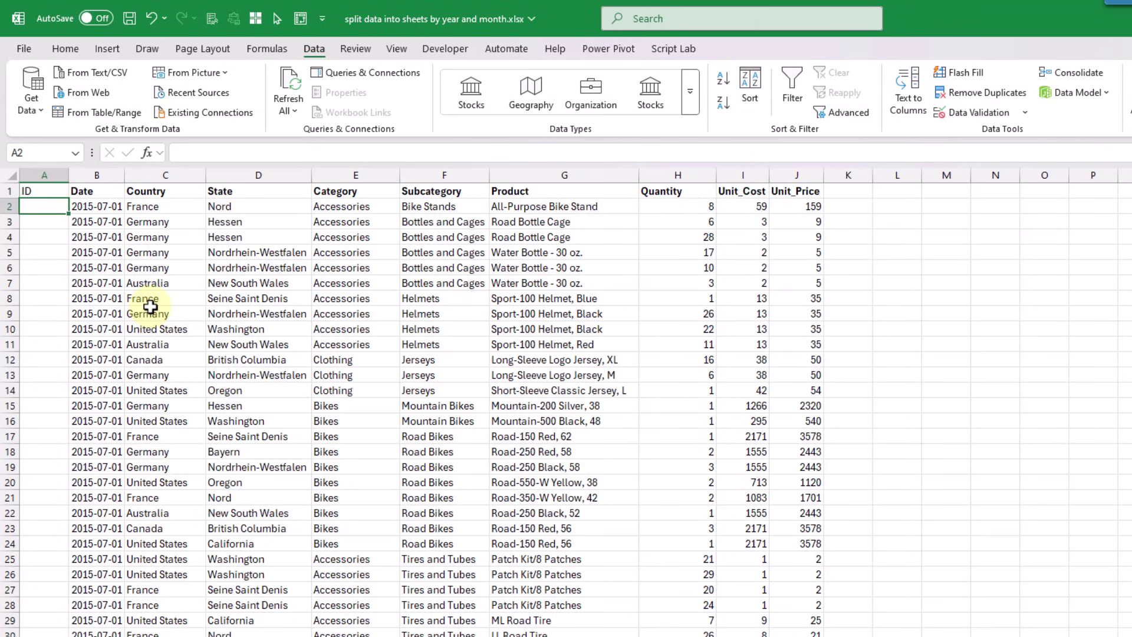
Enter 1 and 2 in cells A2 and A3 and fill the number series down the whole ID column
{"action": "type", "text": "1"}
{"action": "key", "text": "Return"}
{"action": "type", "text": "2"}
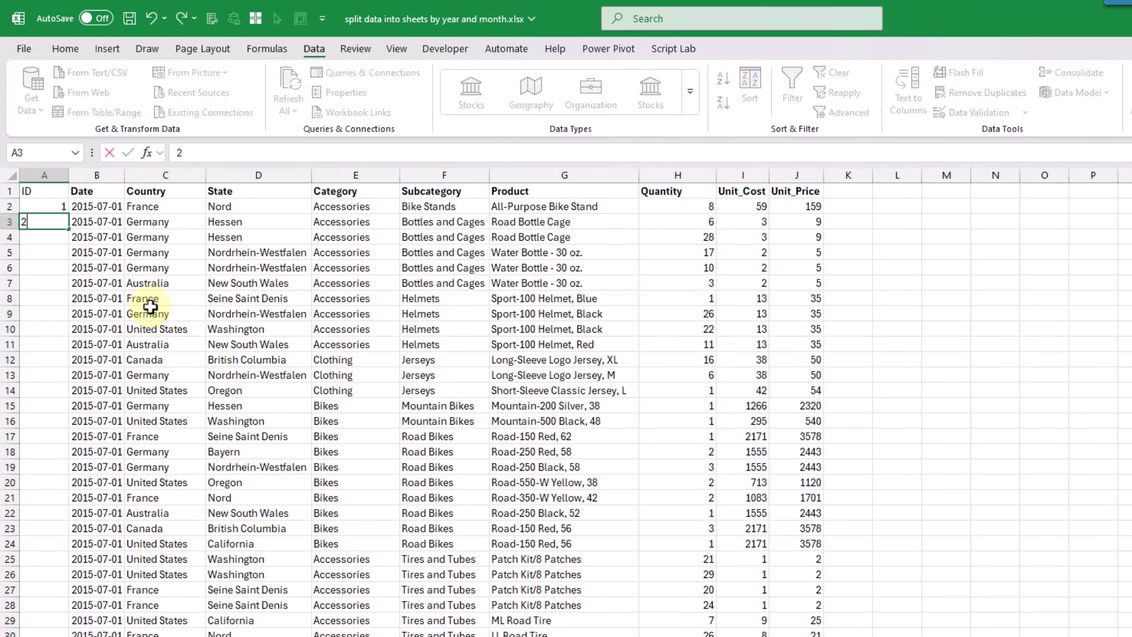
{"action": "key", "text": "Return"}
{"action": "key", "text": "Up"}
{"action": "key", "text": "Up"}
{"action": "key", "text": "shift+Down"}
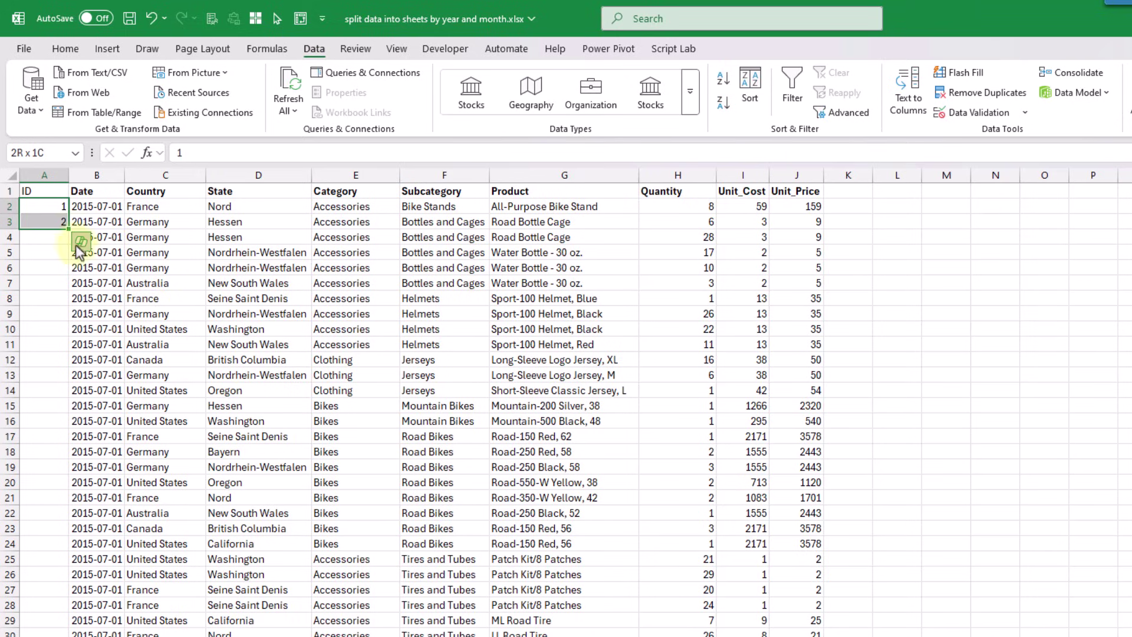
{"action": "left_click_drag", "start_coordinate": [68, 230], "coordinate": [68, 230]}
{"action": "double_click", "coordinate": [68, 230]}
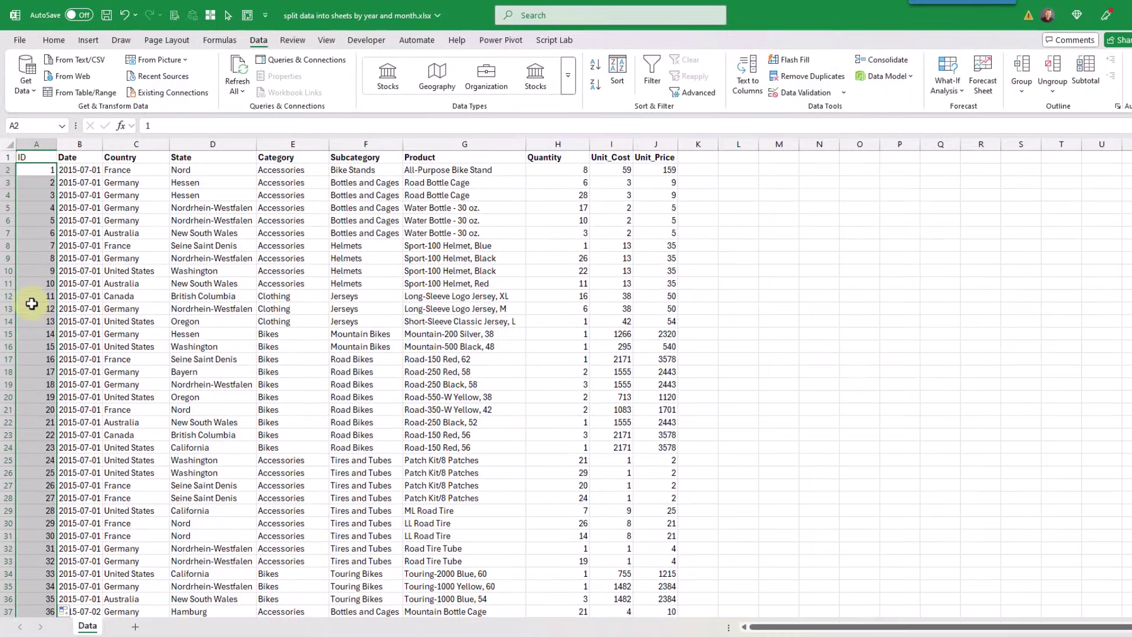
Check the ID numbering at the last data row and return to the first rows of the list
{"action": "left_click", "coordinate": [31, 304]}
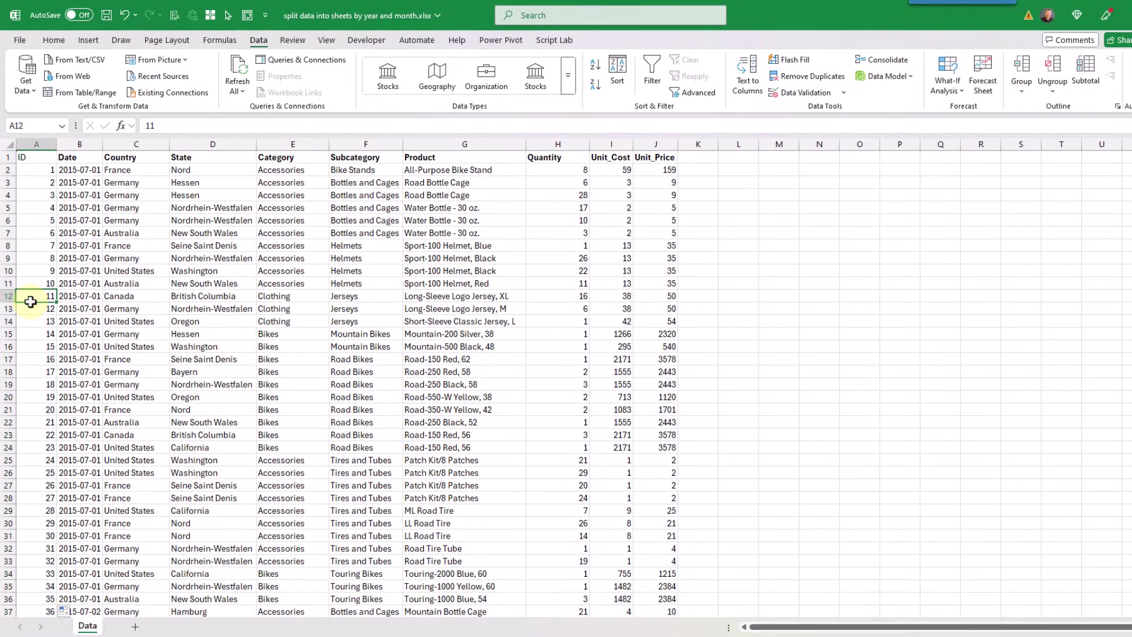
{"action": "key", "text": "ctrl+Down"}
{"action": "key", "text": "Down"}
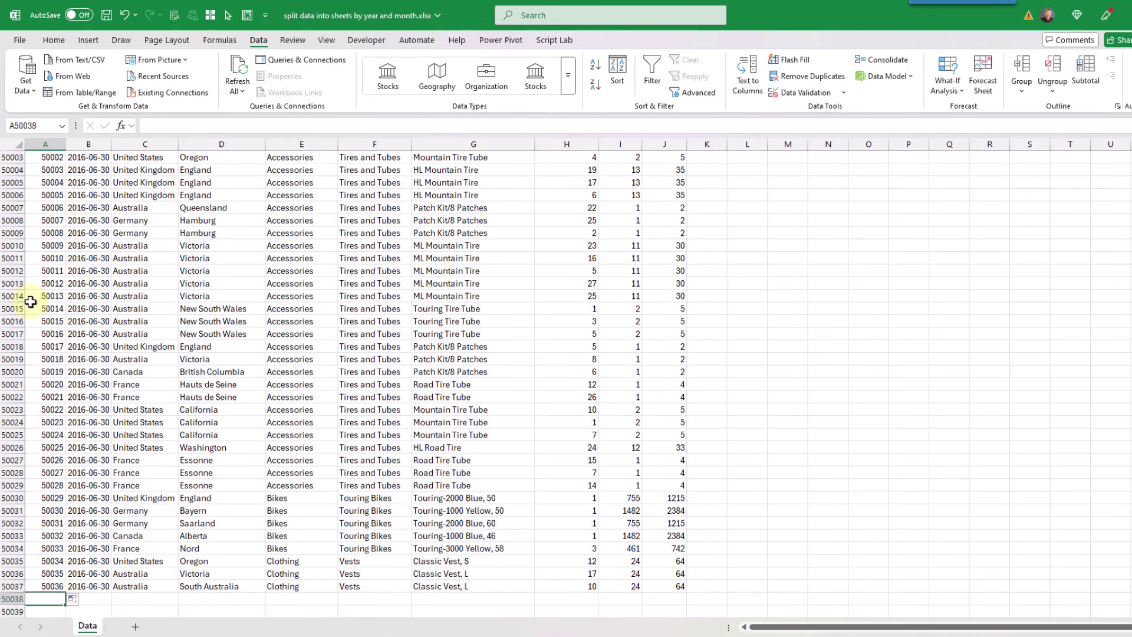
{"action": "key", "text": "Up"}
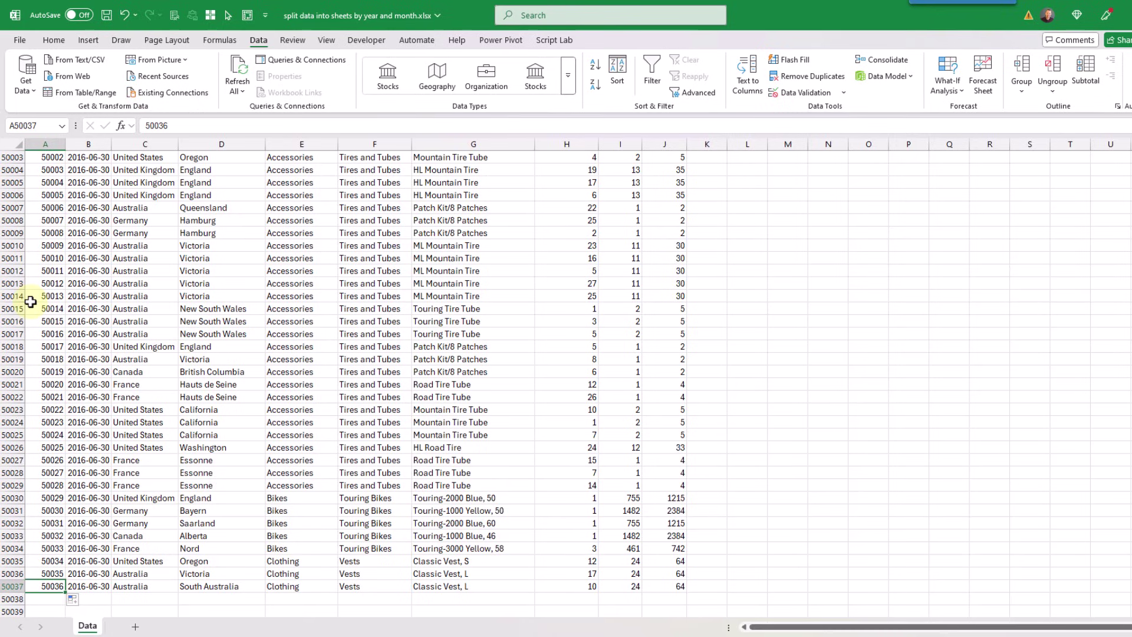
{"action": "key", "text": "ctrl+Up"}
{"action": "key", "text": "Down"}
{"action": "key", "text": "Down"}
{"action": "key", "text": "Down"}
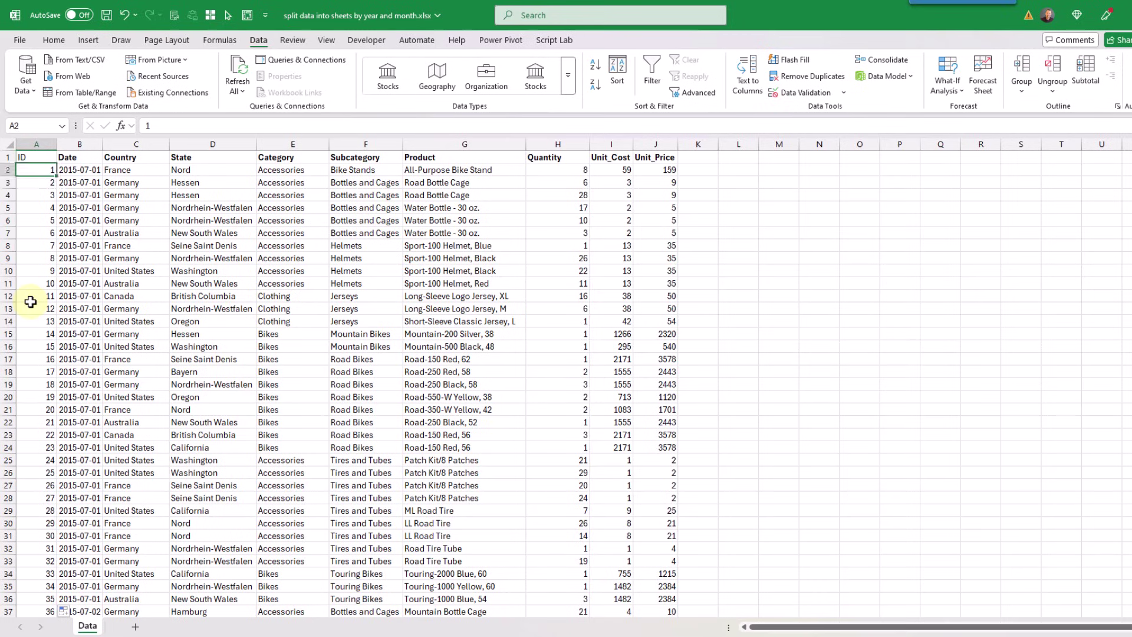
{"action": "key", "text": "Down"}
{"action": "key", "text": "Down"}
{"action": "key", "text": "Down"}
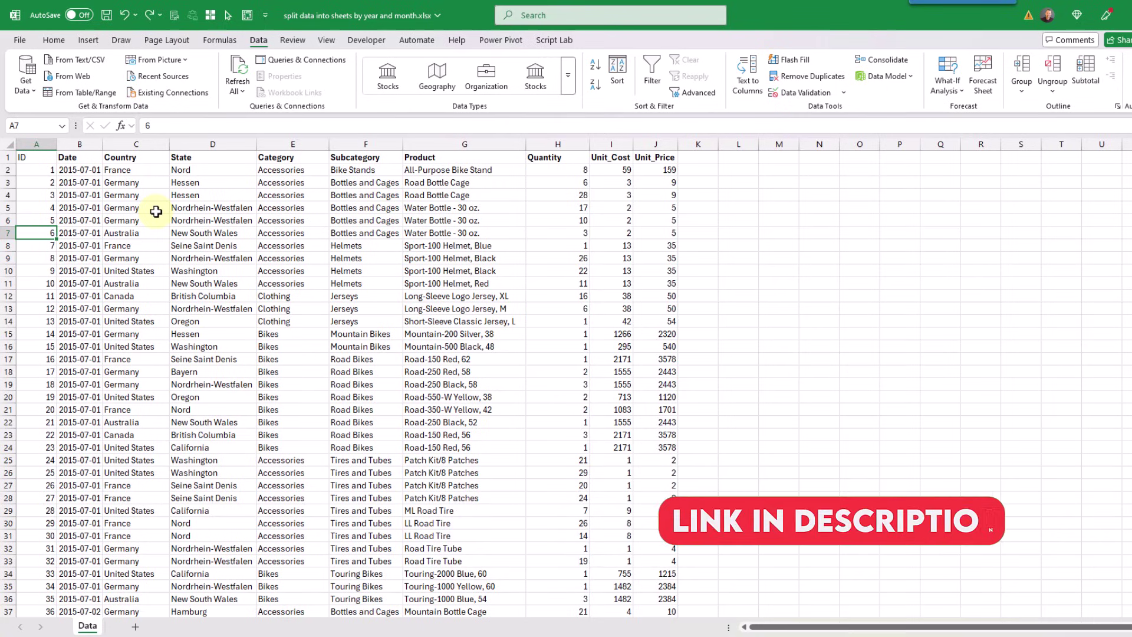
Insert a new column between ID and Date and give it the header Period
{"action": "left_click", "coordinate": [70, 145]}
{"action": "right_click", "coordinate": [70, 144]}
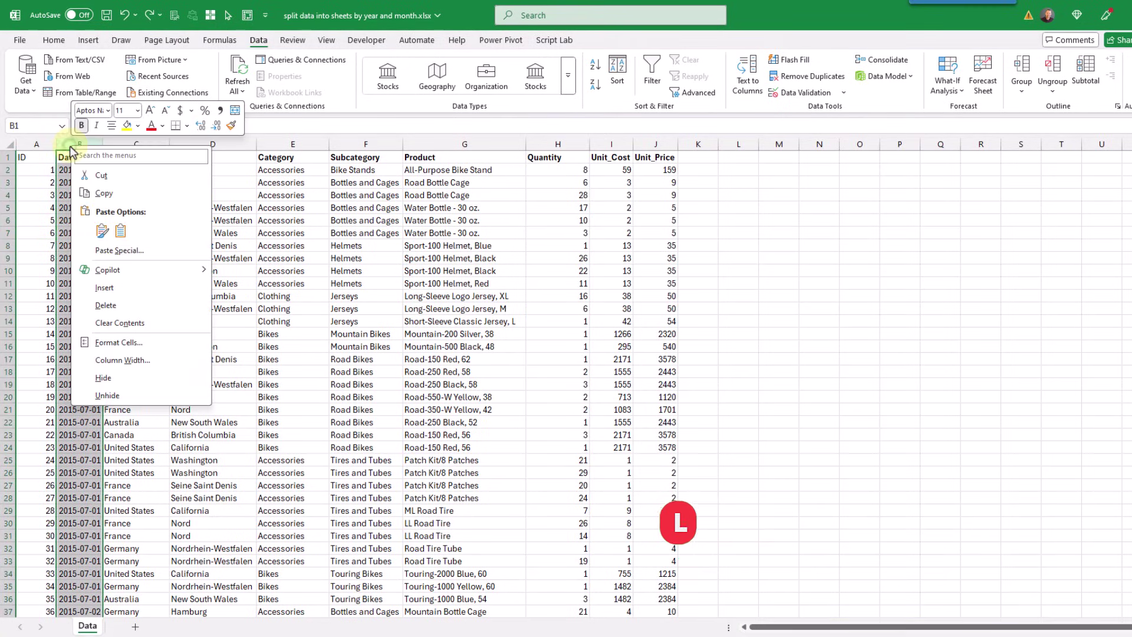
{"action": "left_click", "coordinate": [106, 288]}
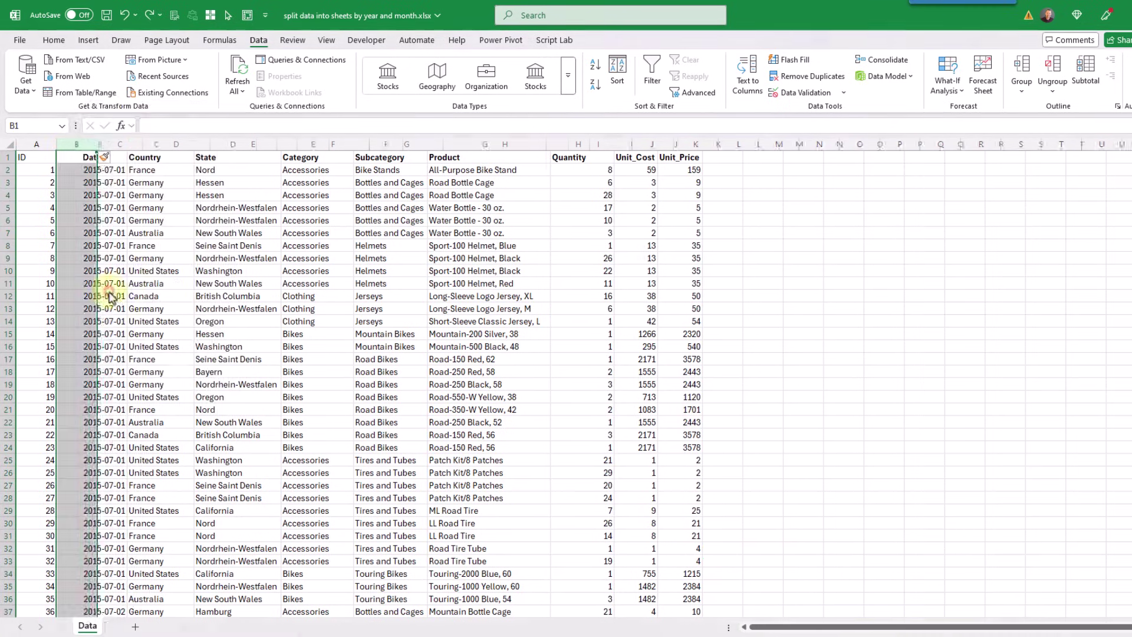
{"action": "left_click", "coordinate": [81, 156]}
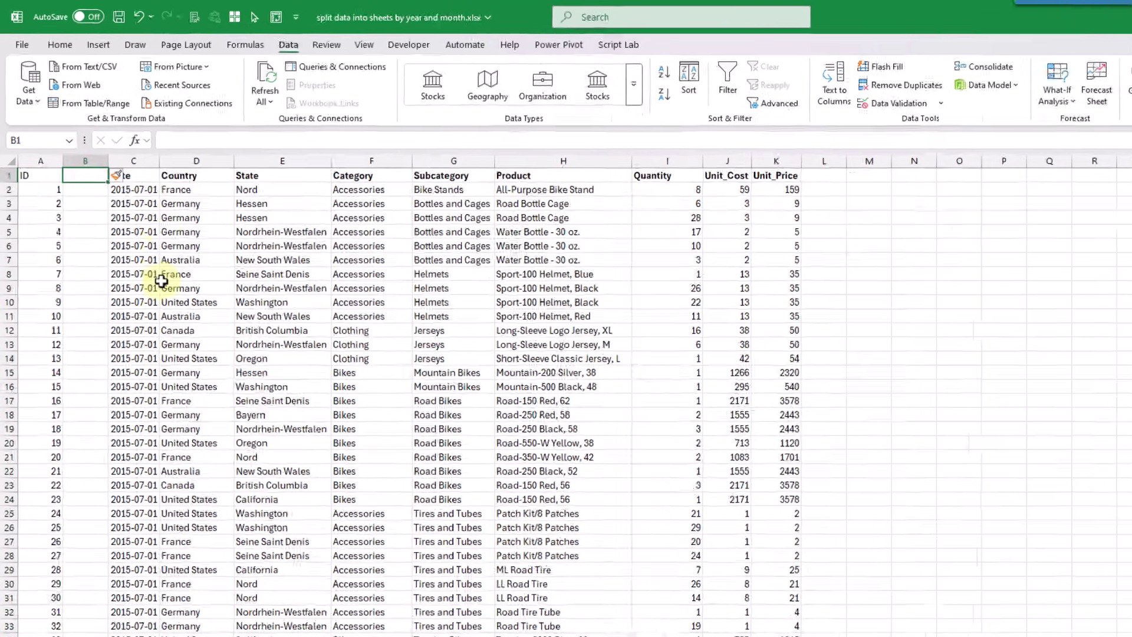
{"action": "type", "text": "Peri"}
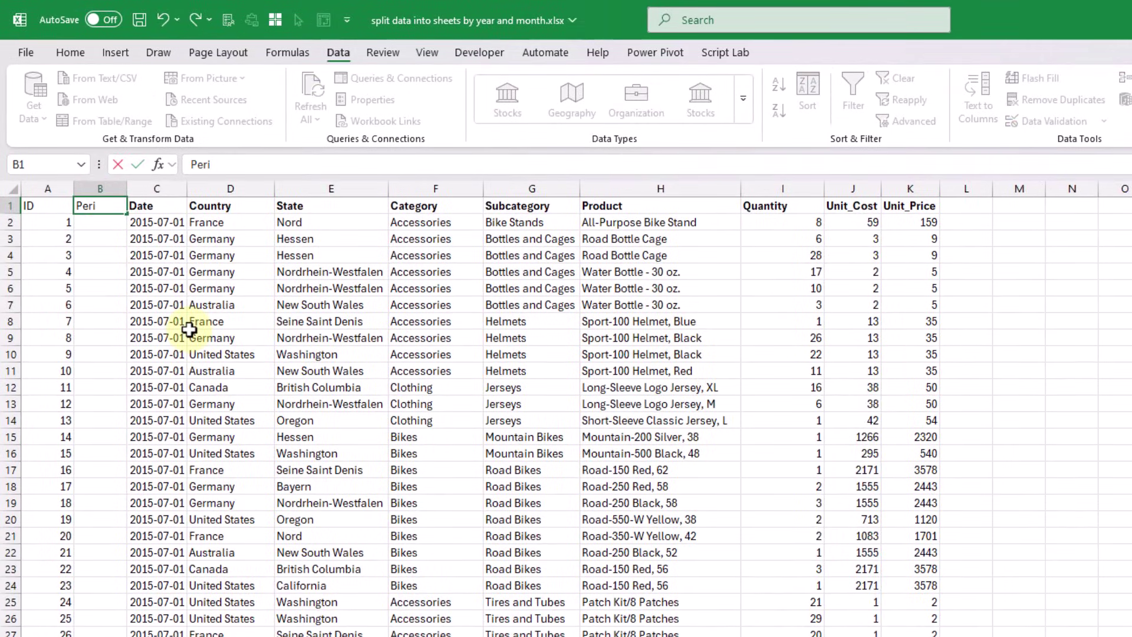
{"action": "type", "text": "od"}
{"action": "key", "text": "Return"}
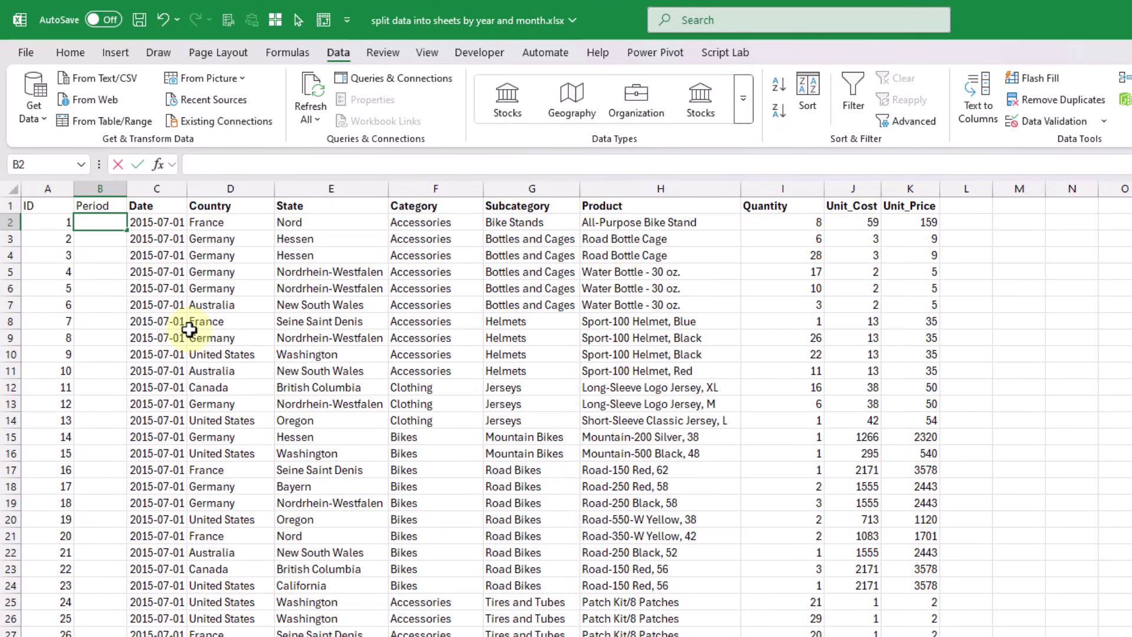
Enter the formula =TEXT(C2,"yyyy-mm") in cell B2 to derive the year and month from the date
{"action": "type", "text": "=te"}
{"action": "key", "text": "Tab"}
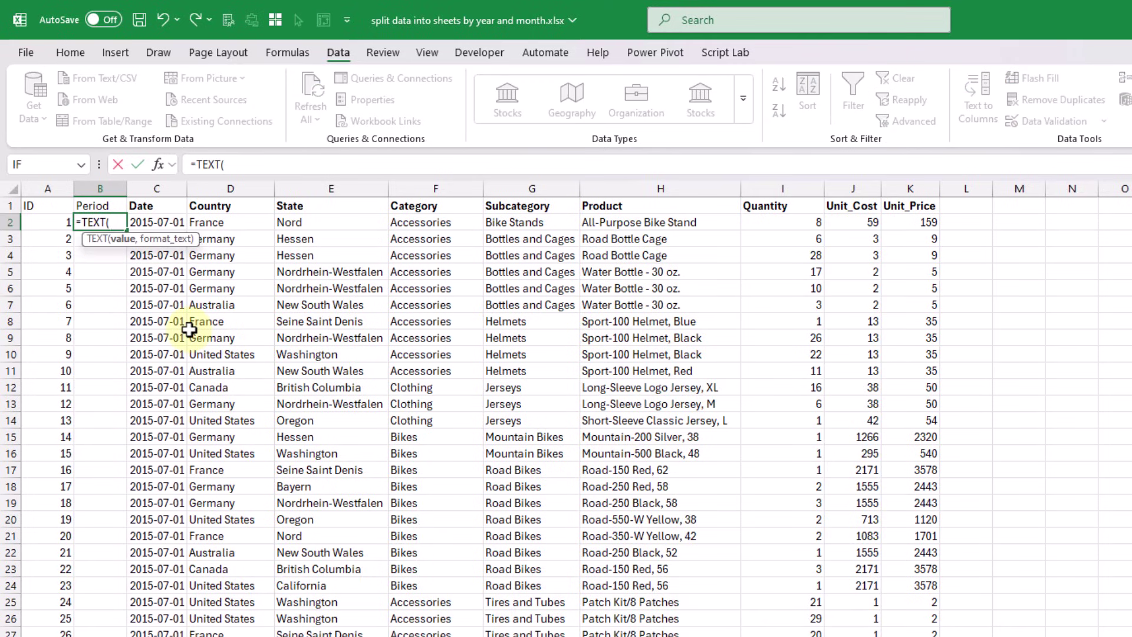
{"action": "key", "text": "Right"}
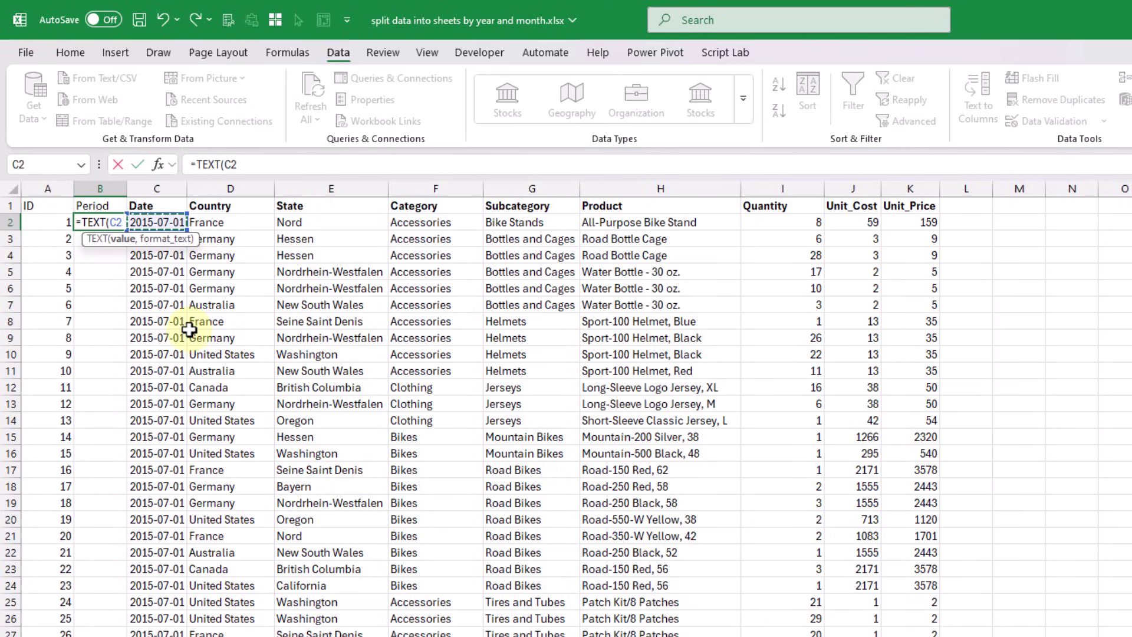
{"action": "type", "text": ",\""}
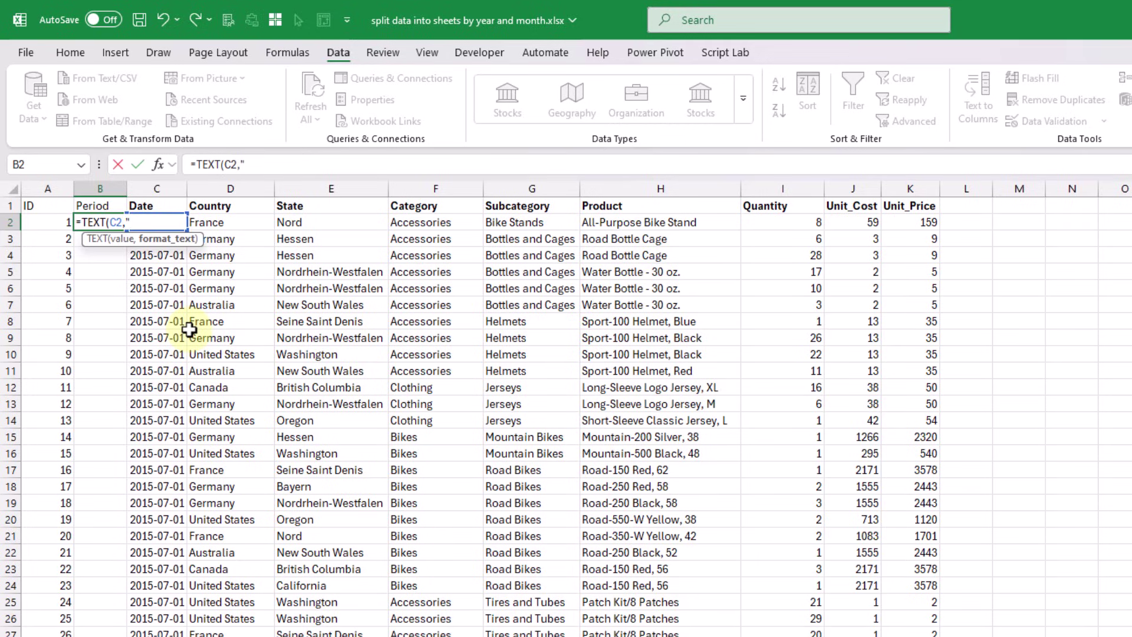
{"action": "type", "text": "yyyy-mm\""}
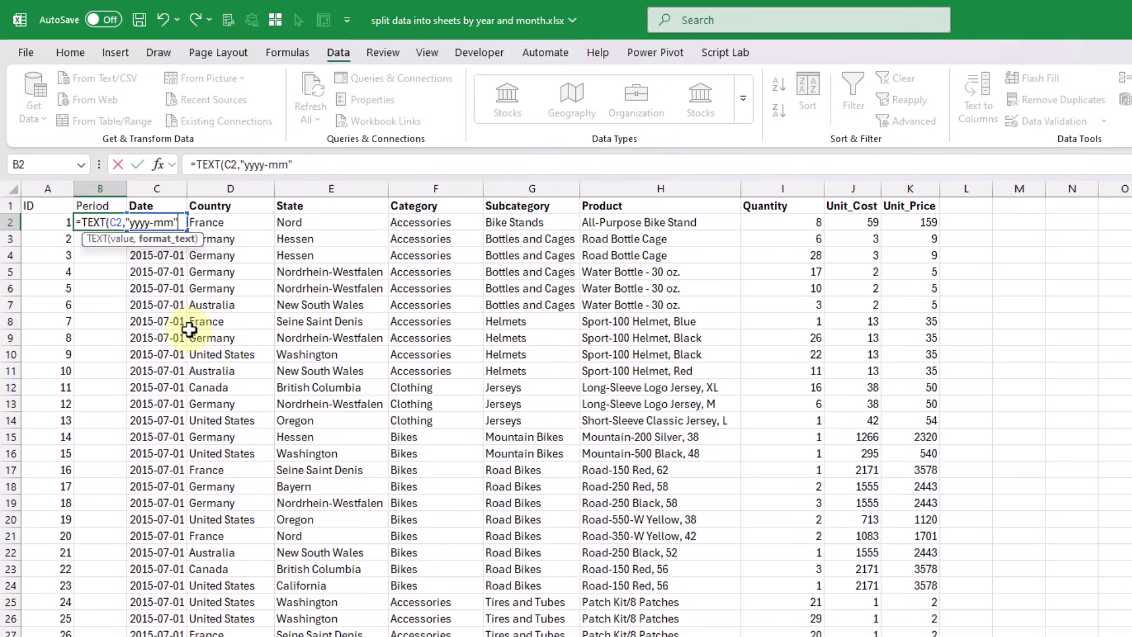
{"action": "type", "text": ")"}
{"action": "key", "text": "Return"}
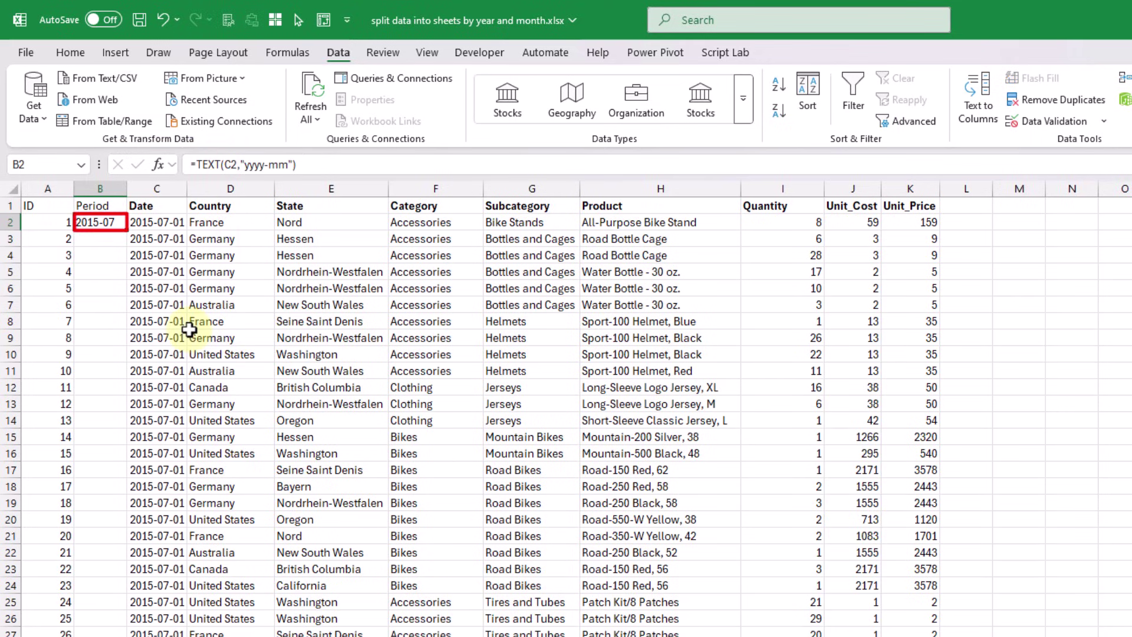
Fill the Period formula down to the last data row, check the end of the column and save the workbook
{"action": "double_click", "coordinate": [128, 231]}
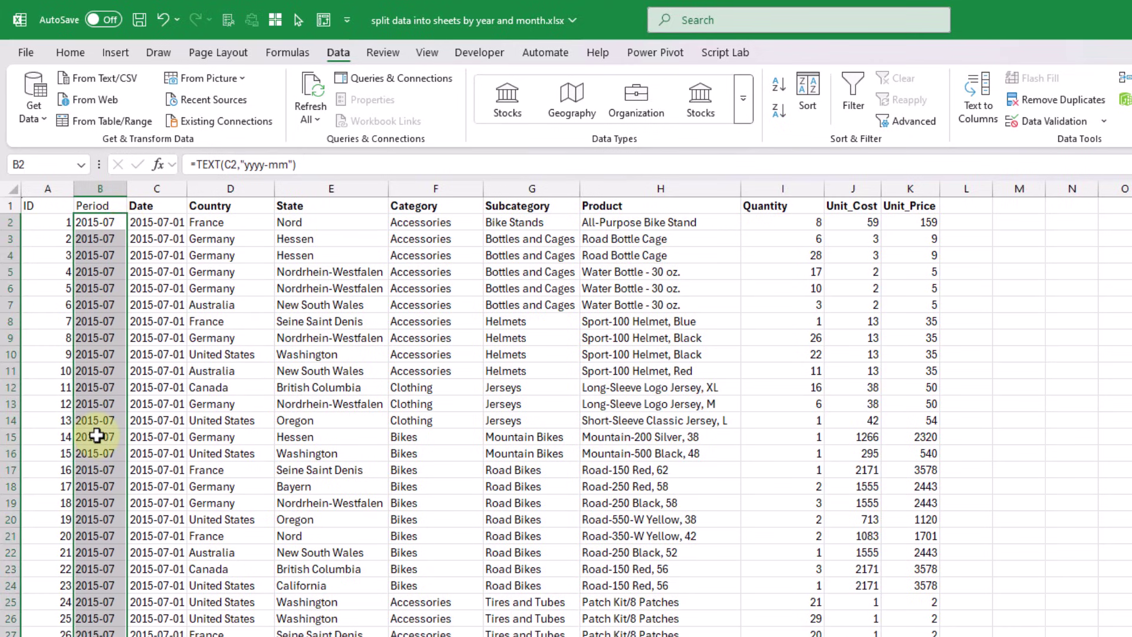
{"action": "key", "text": "ctrl+Down"}
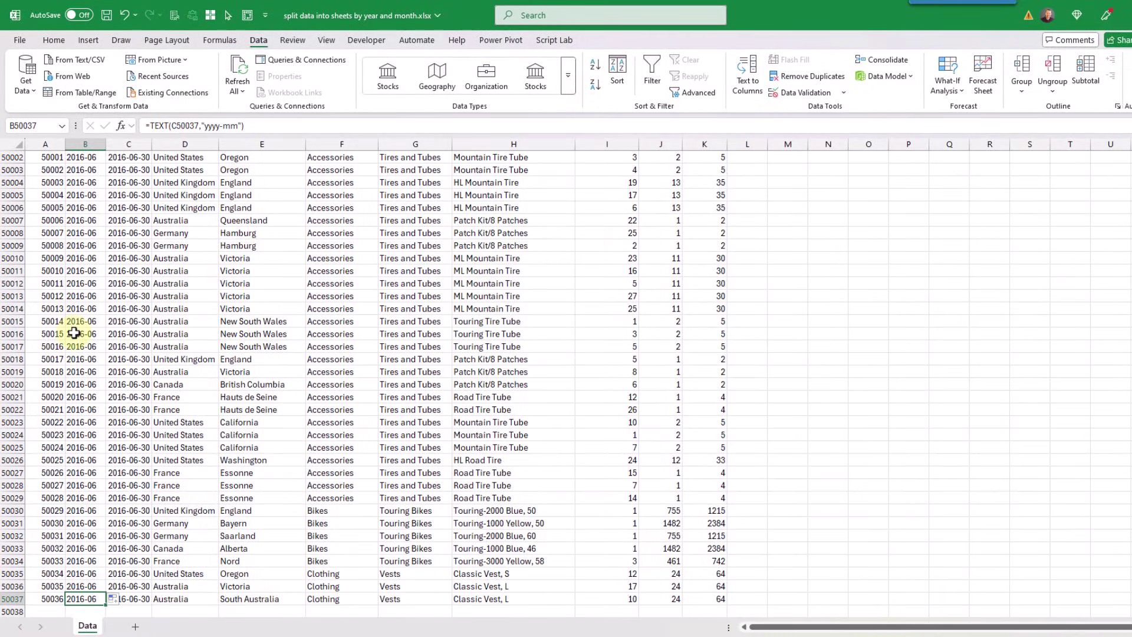
{"action": "key", "text": "ctrl+Up"}
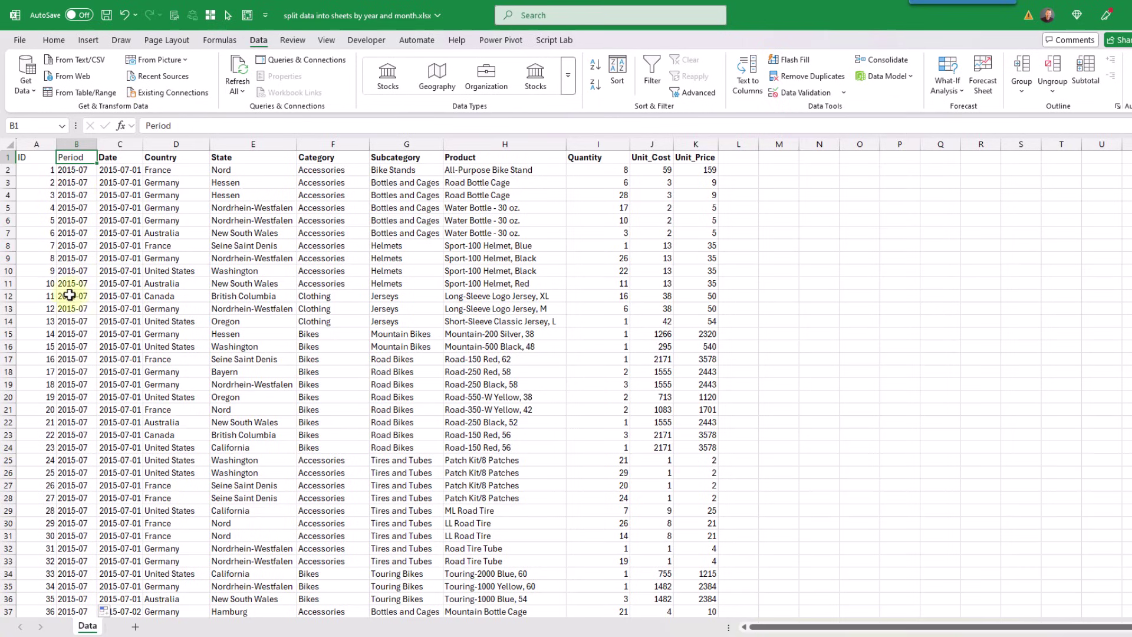
{"action": "key", "text": "ctrl+s"}
Insert a PivotTable from the range Data!$A$1:$K$50037 on a new worksheet
{"action": "left_click", "coordinate": [121, 208]}
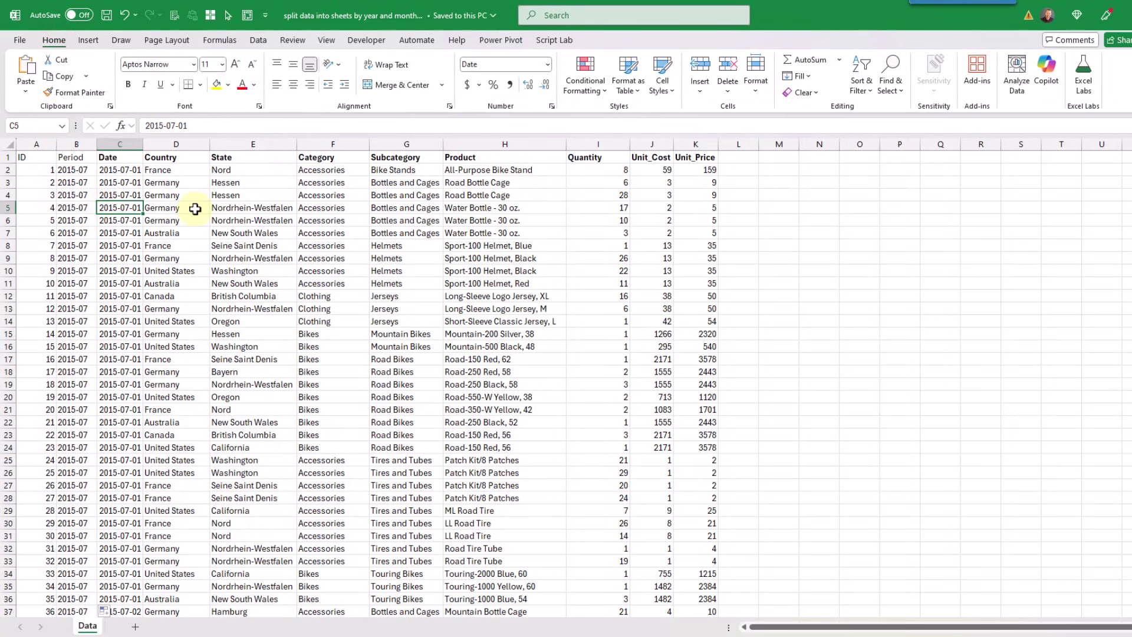
{"action": "left_click", "coordinate": [195, 209]}
{"action": "key", "text": "Up"}
{"action": "key", "text": "Up"}
{"action": "key", "text": "Up"}
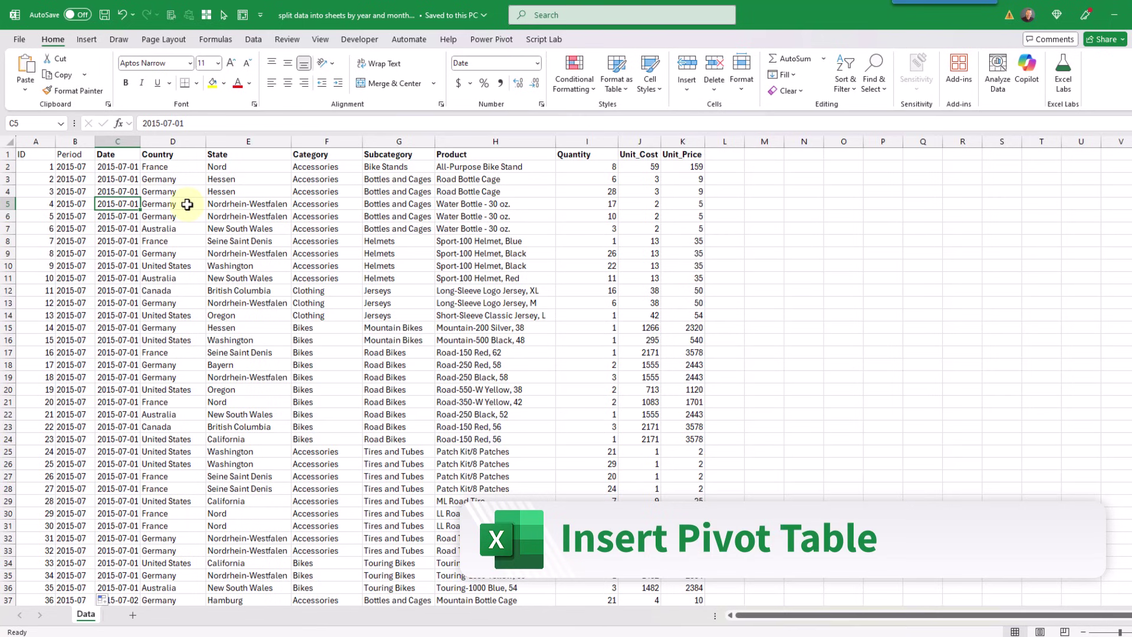
{"action": "left_click", "coordinate": [187, 204]}
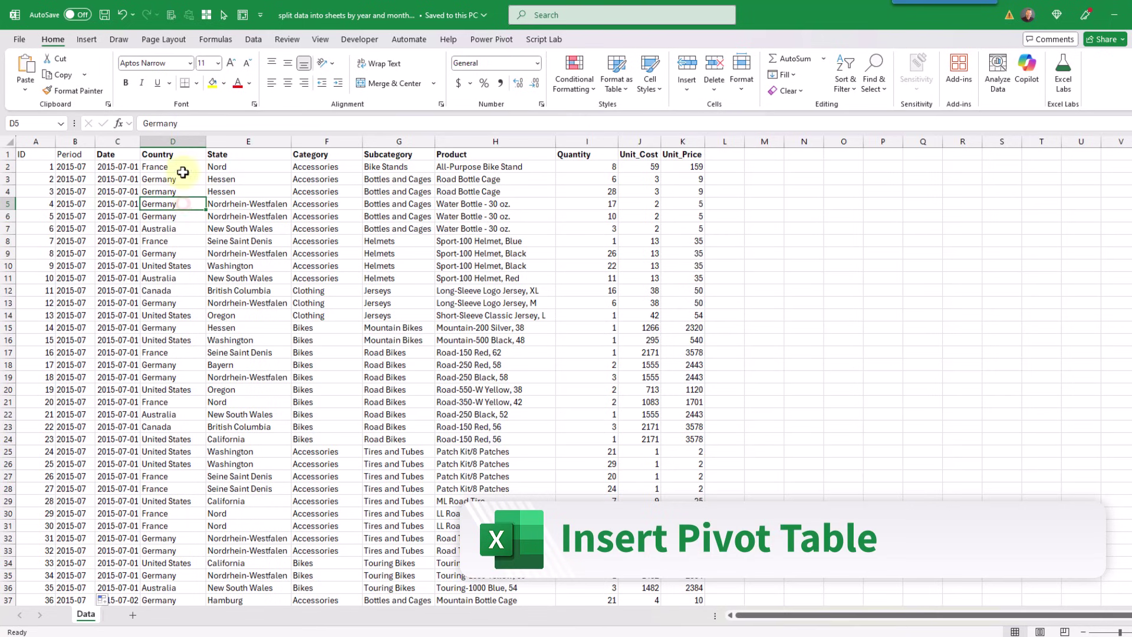
{"action": "left_click", "coordinate": [181, 168]}
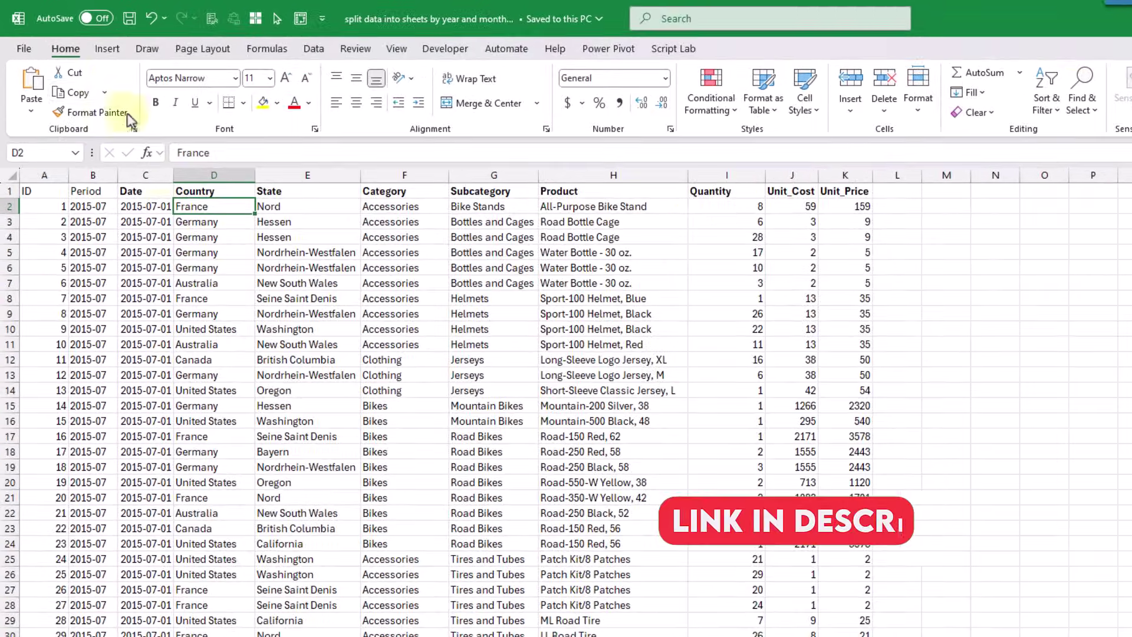
{"action": "left_click", "coordinate": [86, 40]}
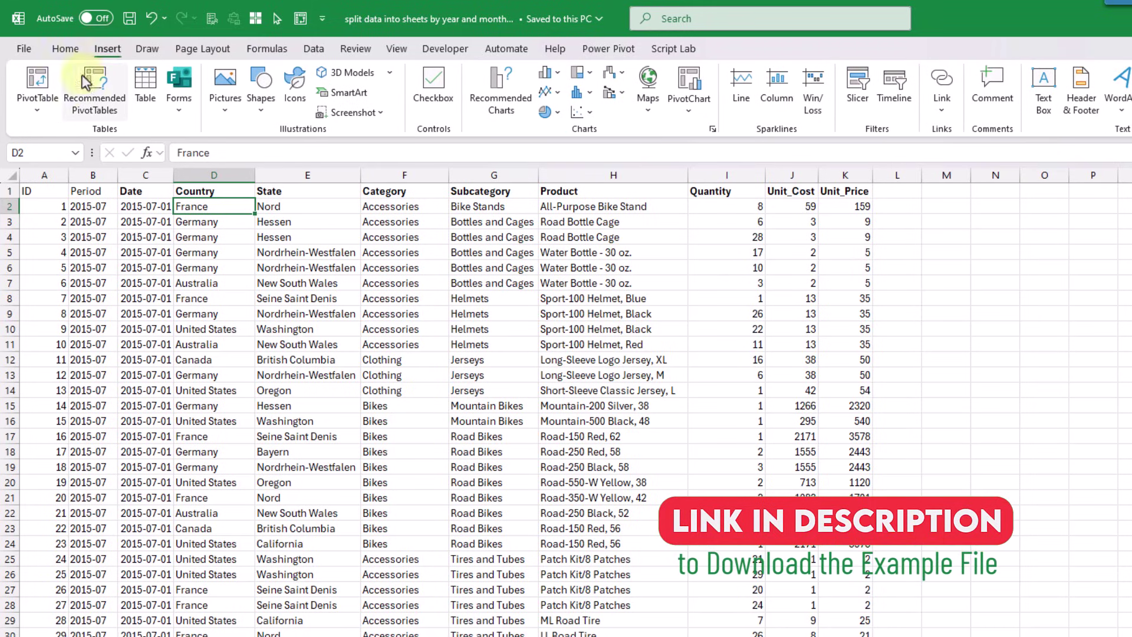
{"action": "left_click", "coordinate": [39, 106]}
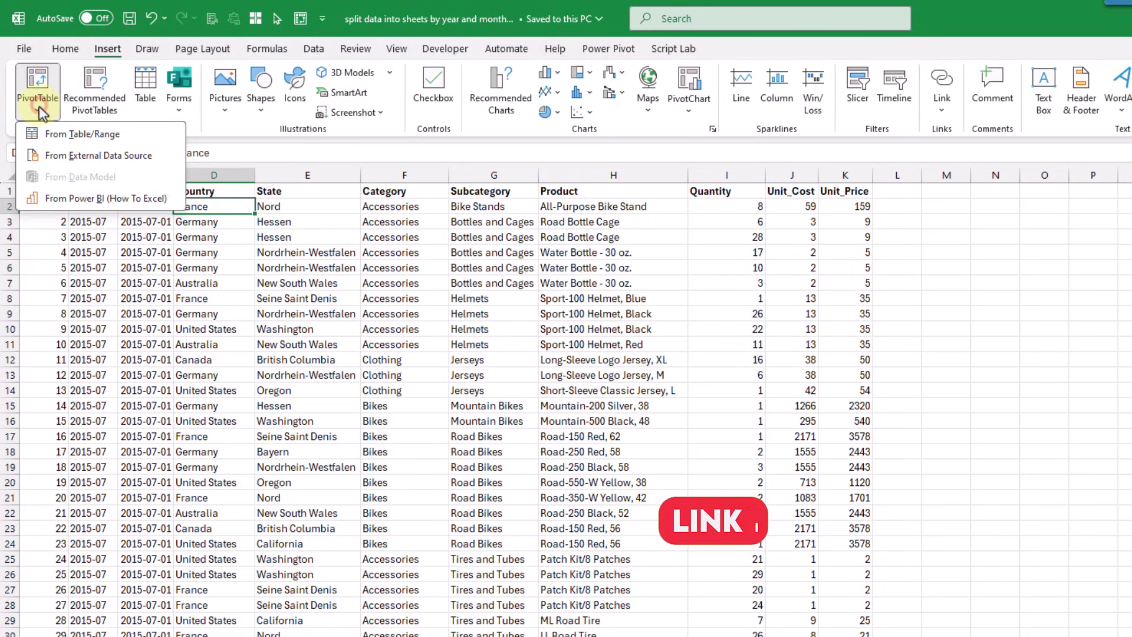
{"action": "left_click", "coordinate": [79, 134]}
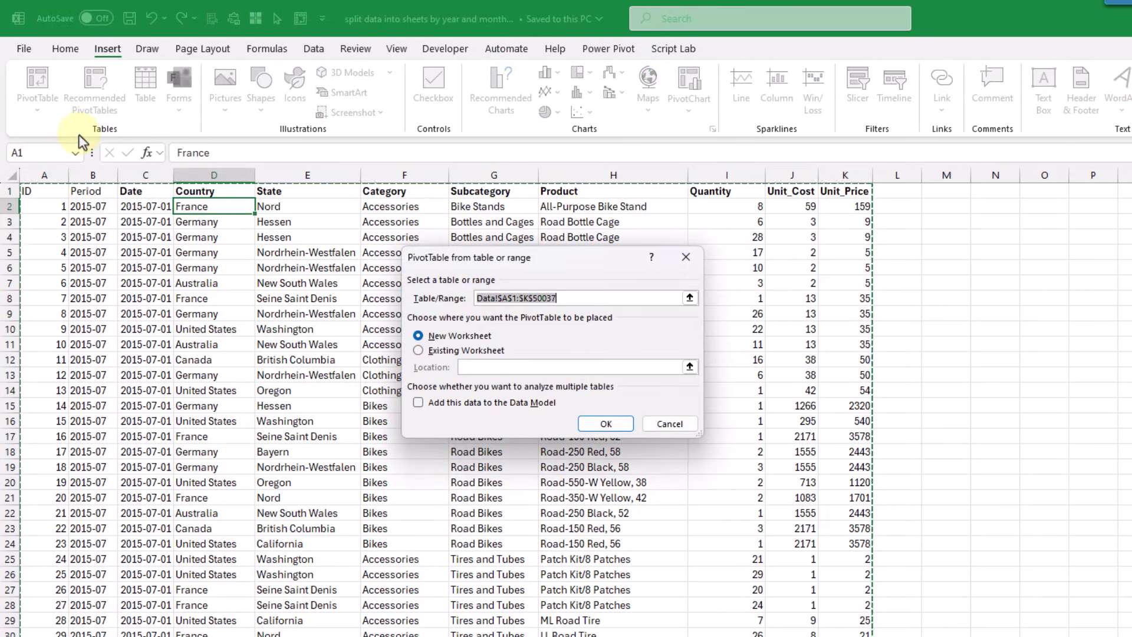
{"action": "left_click", "coordinate": [674, 298]}
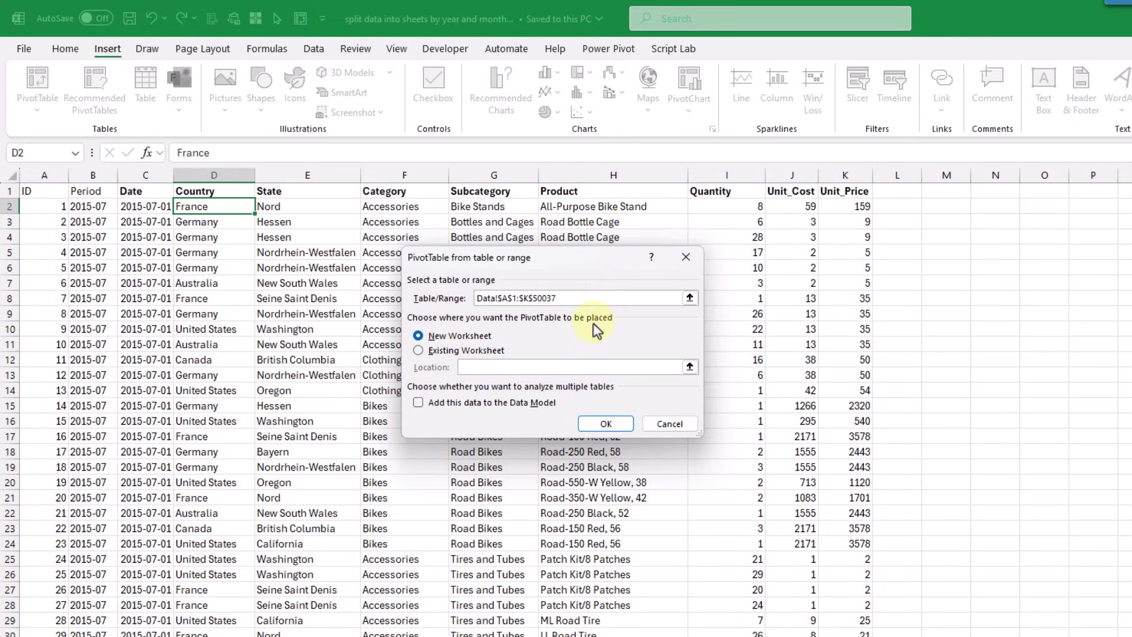
{"action": "left_click", "coordinate": [419, 336]}
{"action": "left_click", "coordinate": [595, 424]}
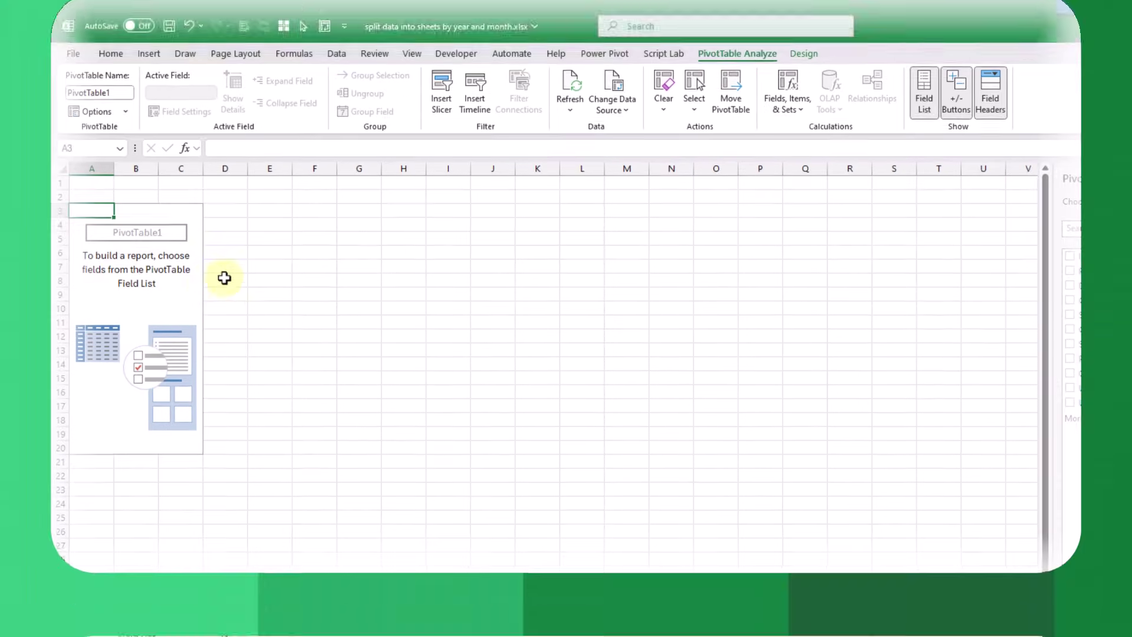
Select cell B4 within the empty PivotTable and save the workbook
{"action": "key", "text": "Down"}
{"action": "key", "text": "Right"}
{"action": "key", "text": "ctrl+s"}
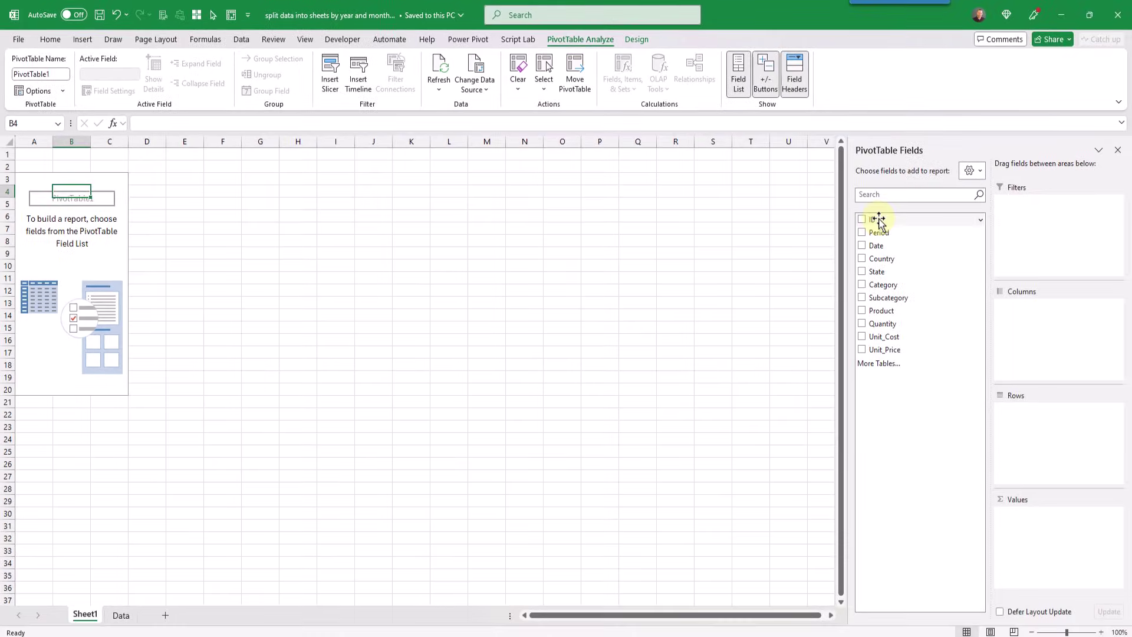
Place the ID field in the PivotTable's Rows area and the Period field in its Filters area
{"action": "left_click_drag", "start_coordinate": [879, 219], "coordinate": [1035, 419]}
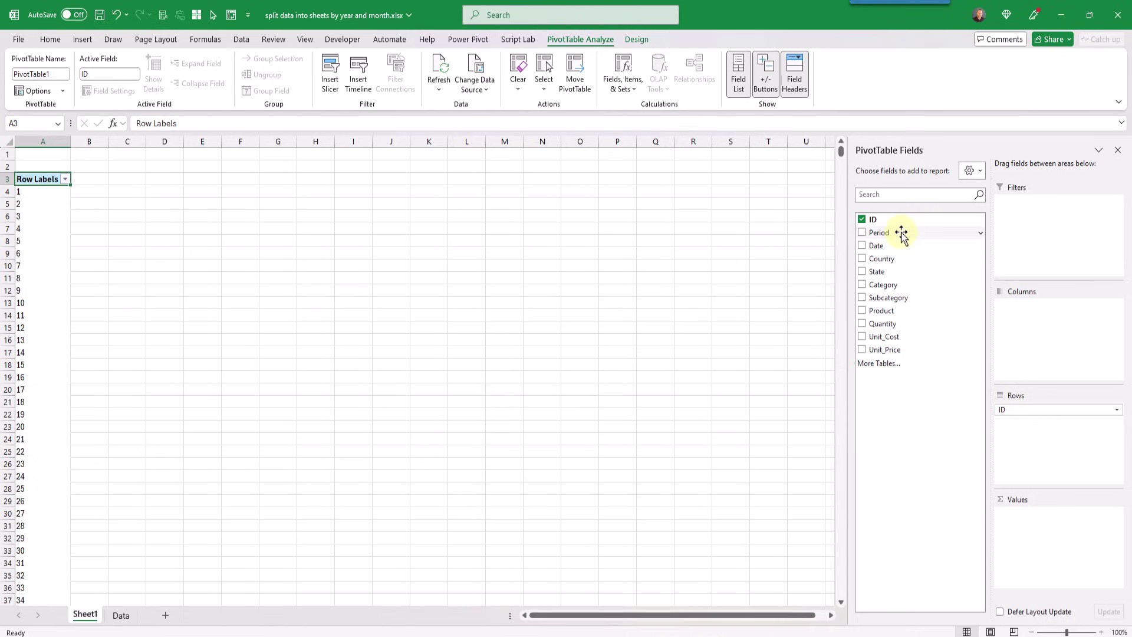
{"action": "left_click_drag", "start_coordinate": [902, 231], "coordinate": [1045, 230]}
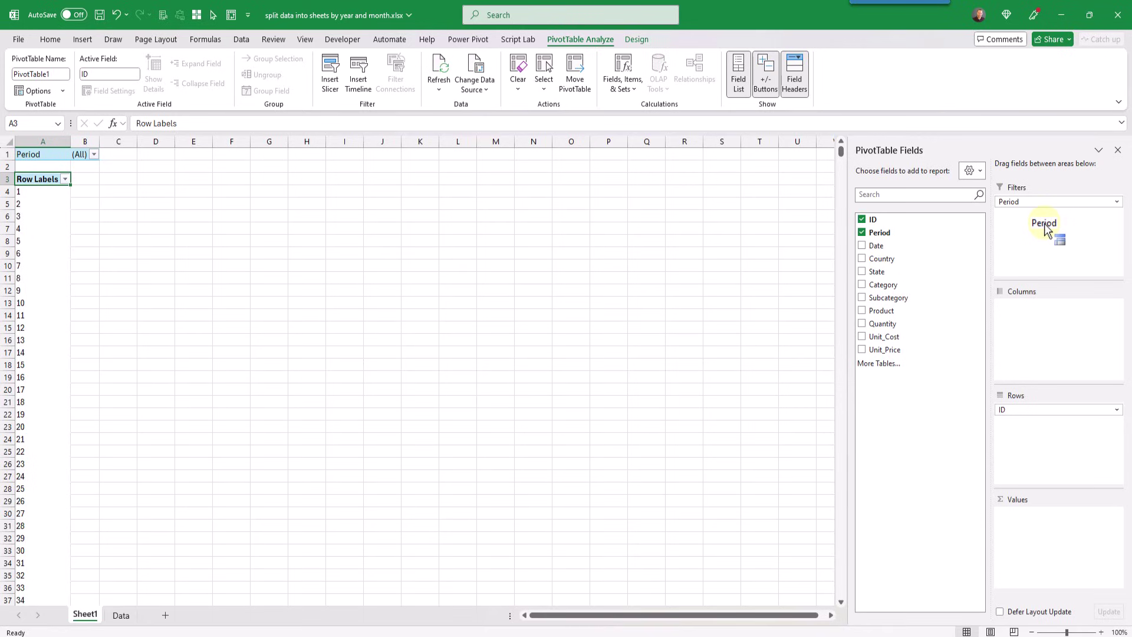
{"action": "left_click_drag", "start_coordinate": [1044, 229], "coordinate": [1043, 254]}
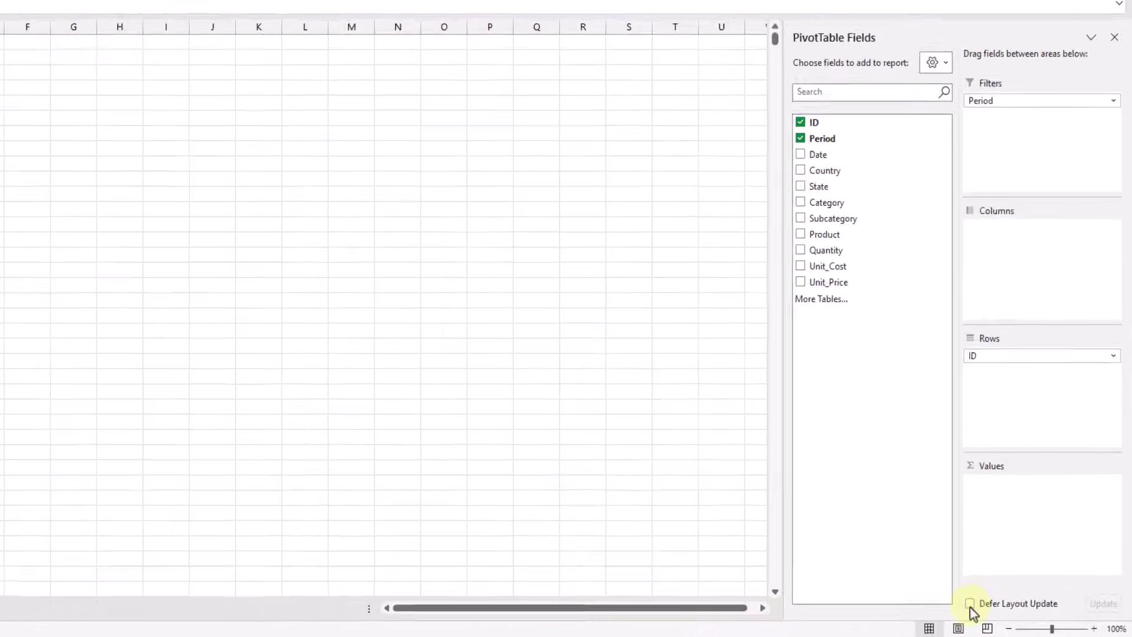
Defer the layout update, add the remaining fields from Date through Unit_Price to the PivotTable, and update it
{"action": "left_click", "coordinate": [969, 604]}
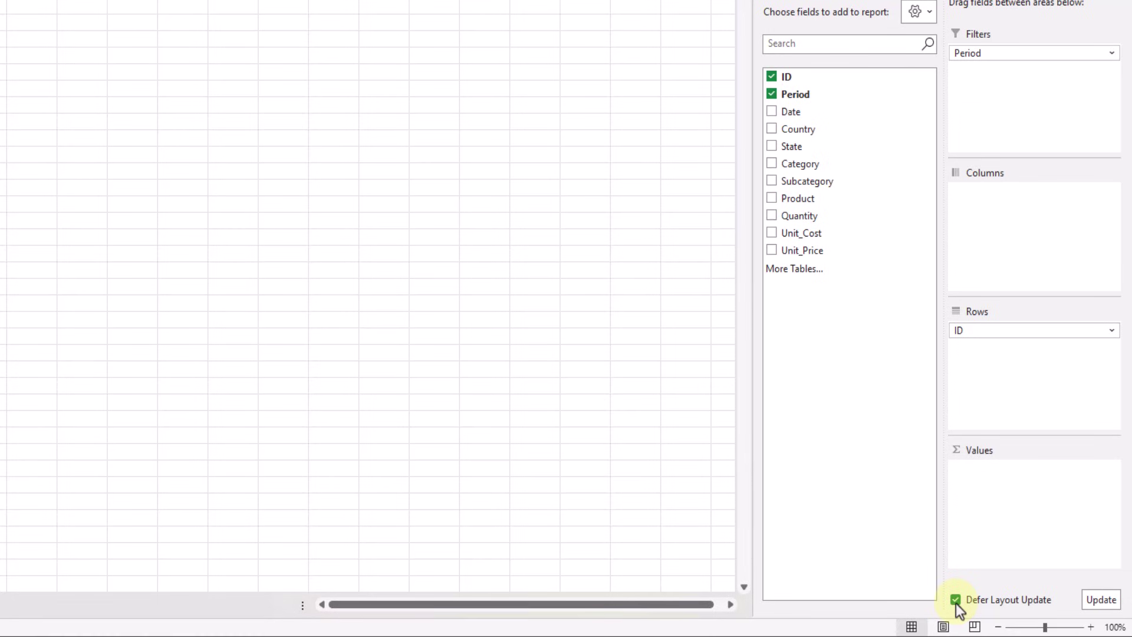
{"action": "left_click", "coordinate": [772, 110]}
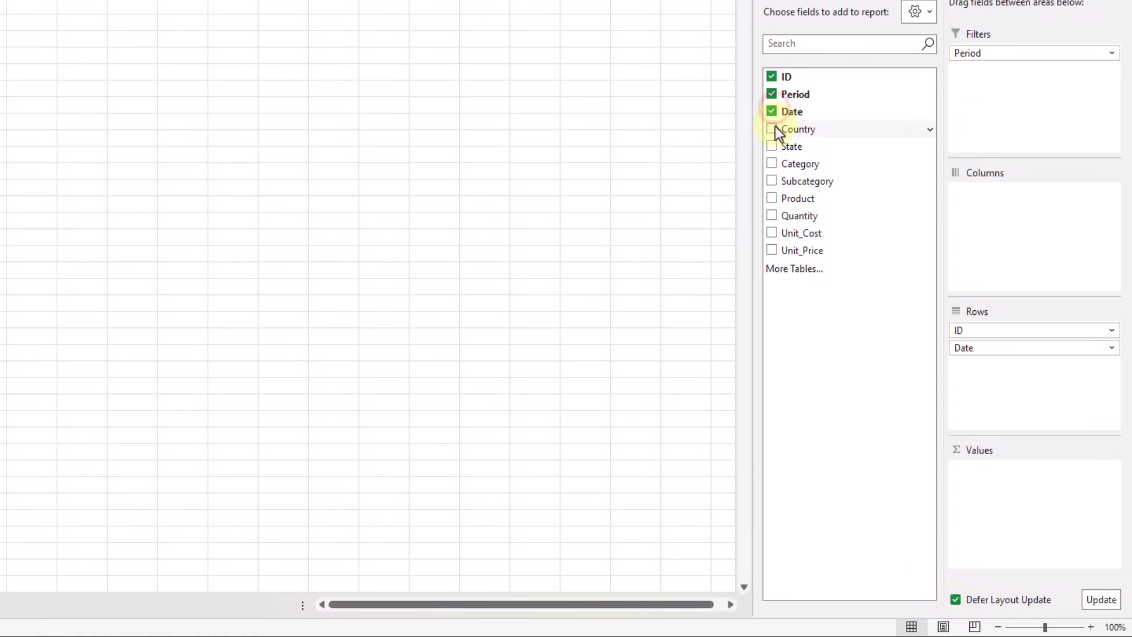
{"action": "left_click", "coordinate": [772, 128]}
{"action": "left_click", "coordinate": [772, 147]}
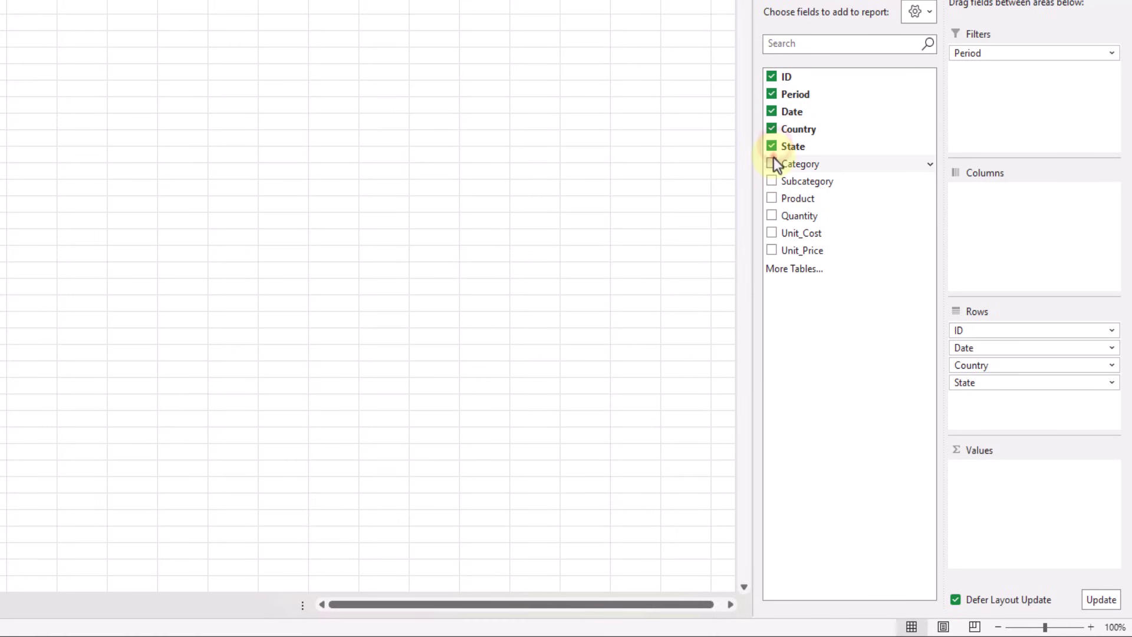
{"action": "left_click", "coordinate": [773, 158]}
{"action": "left_click", "coordinate": [774, 179]}
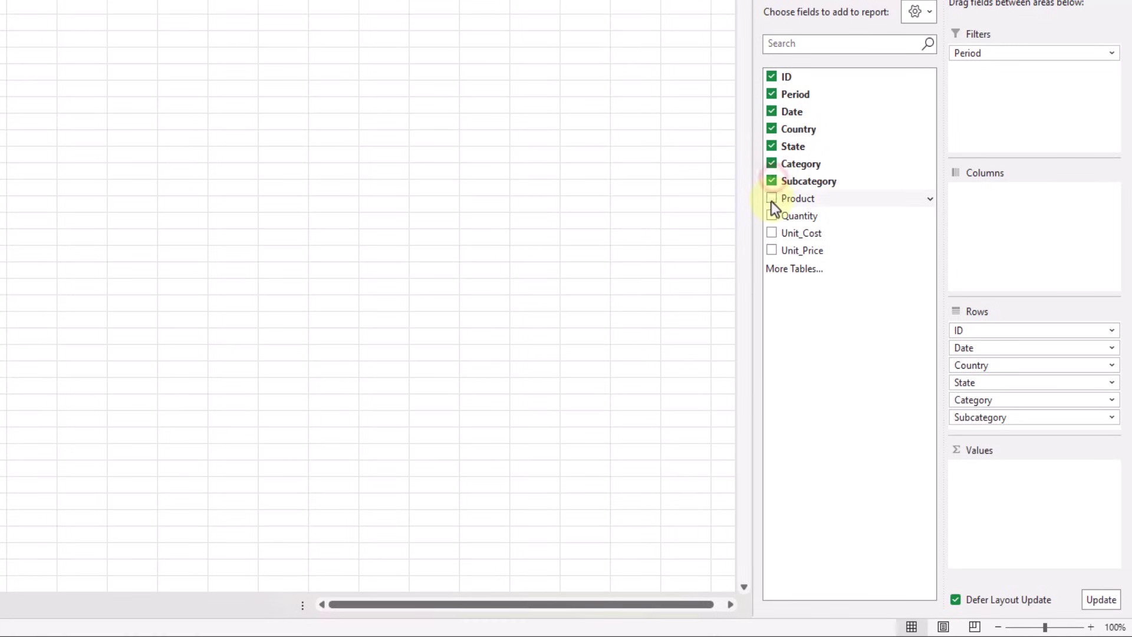
{"action": "left_click", "coordinate": [771, 200]}
{"action": "left_click", "coordinate": [772, 218]}
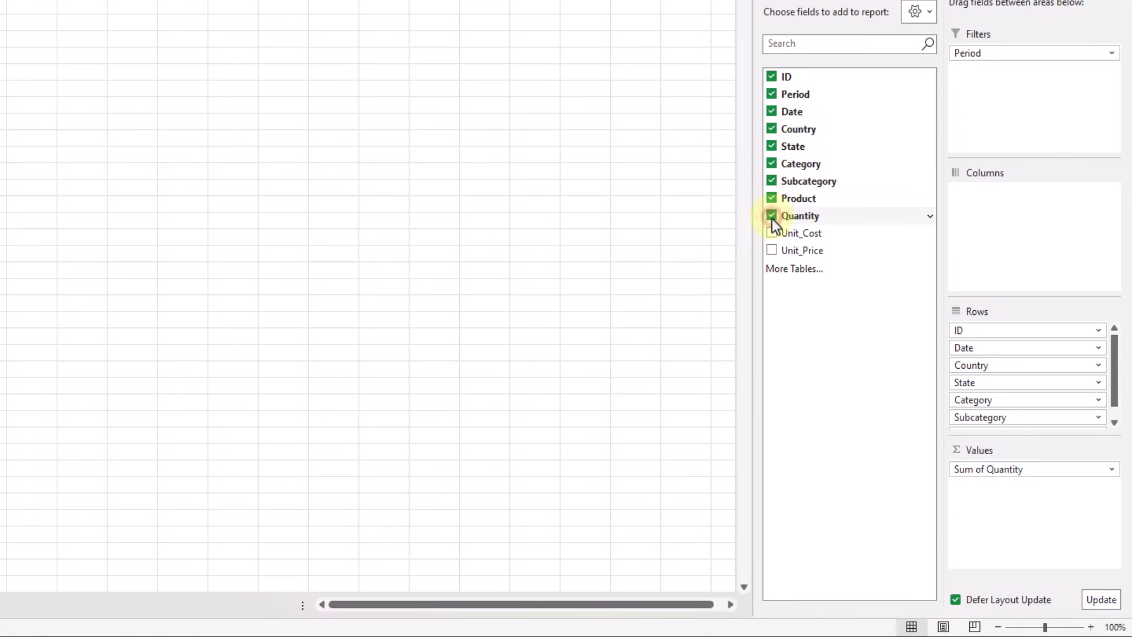
{"action": "left_click", "coordinate": [772, 232]}
{"action": "left_click", "coordinate": [770, 249]}
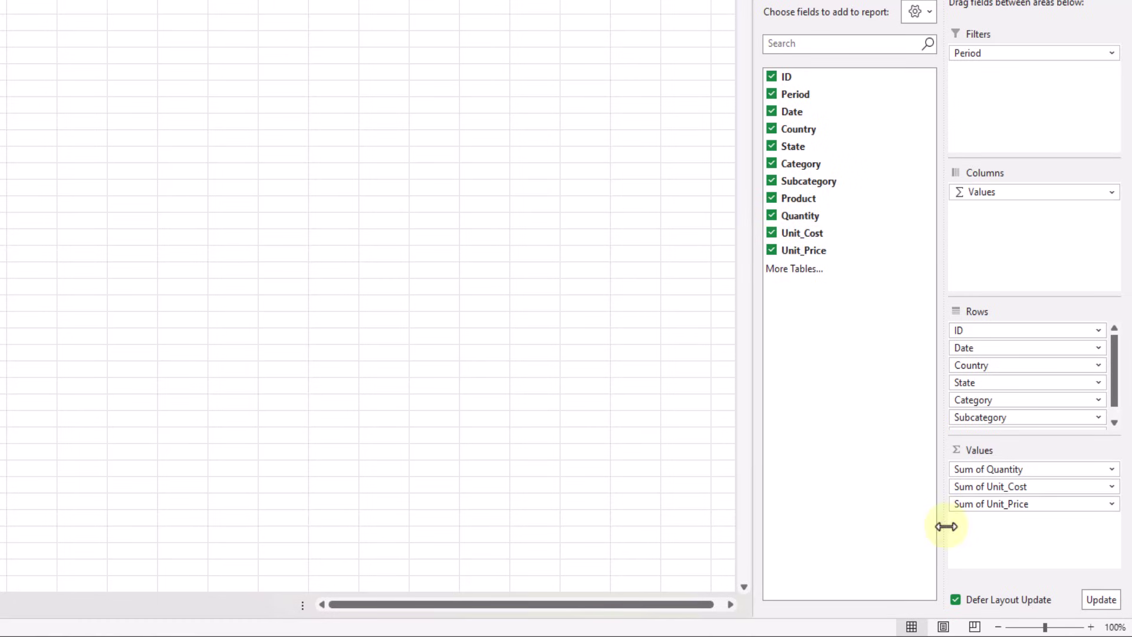
{"action": "left_click", "coordinate": [1089, 592]}
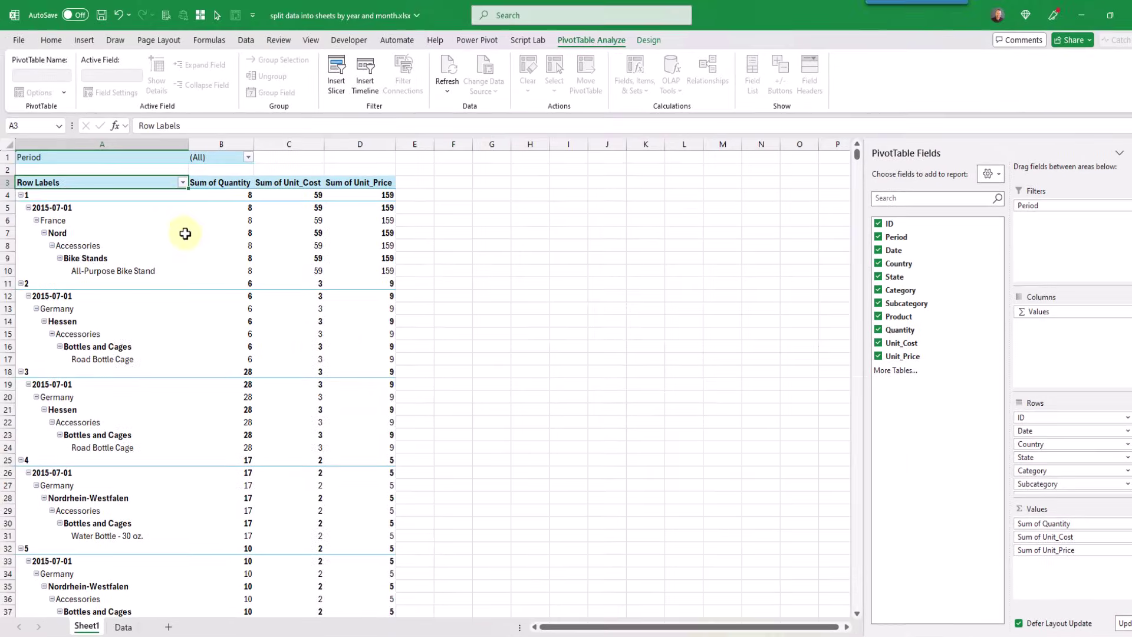
Change the PivotTable's report layout to Tabular Form
{"action": "left_click", "coordinate": [156, 221]}
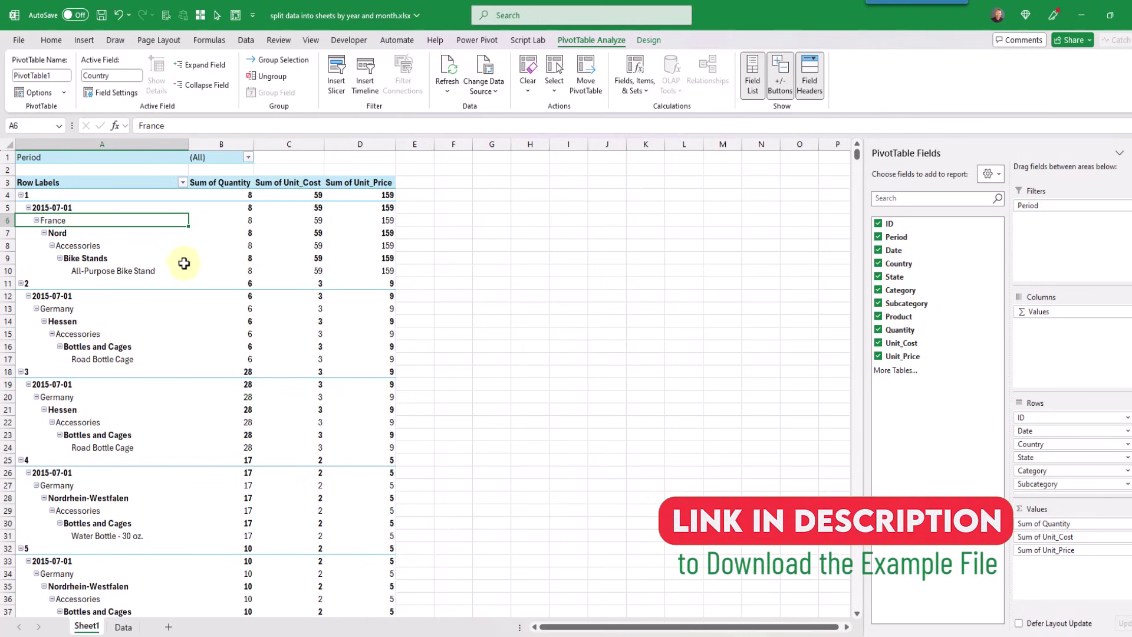
{"action": "left_click", "coordinate": [146, 144]}
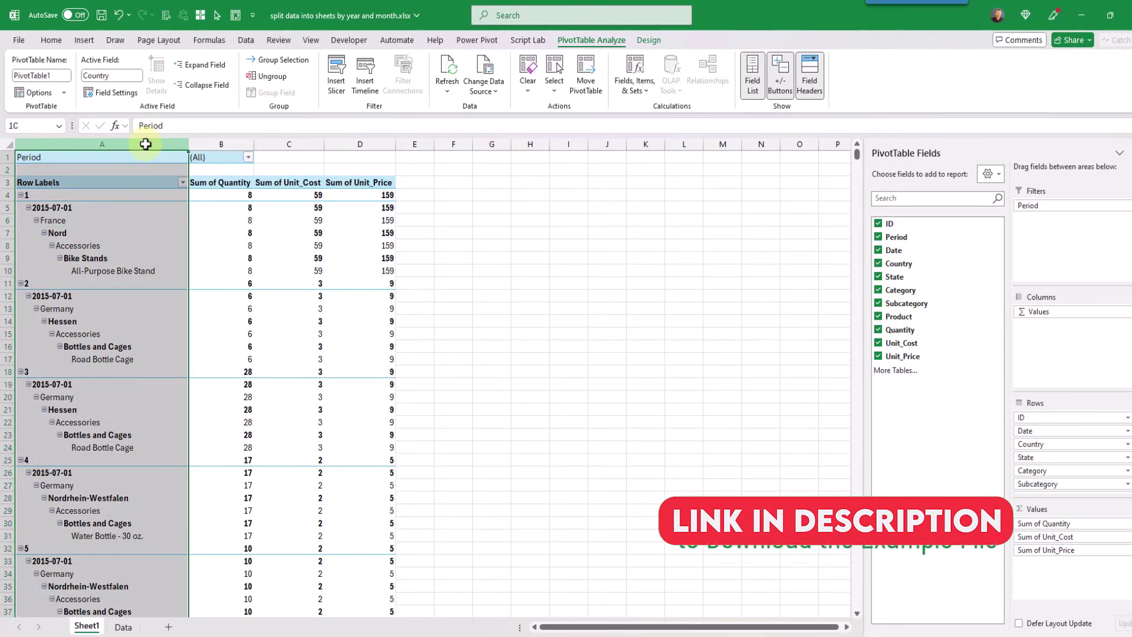
{"action": "left_click", "coordinate": [134, 206]}
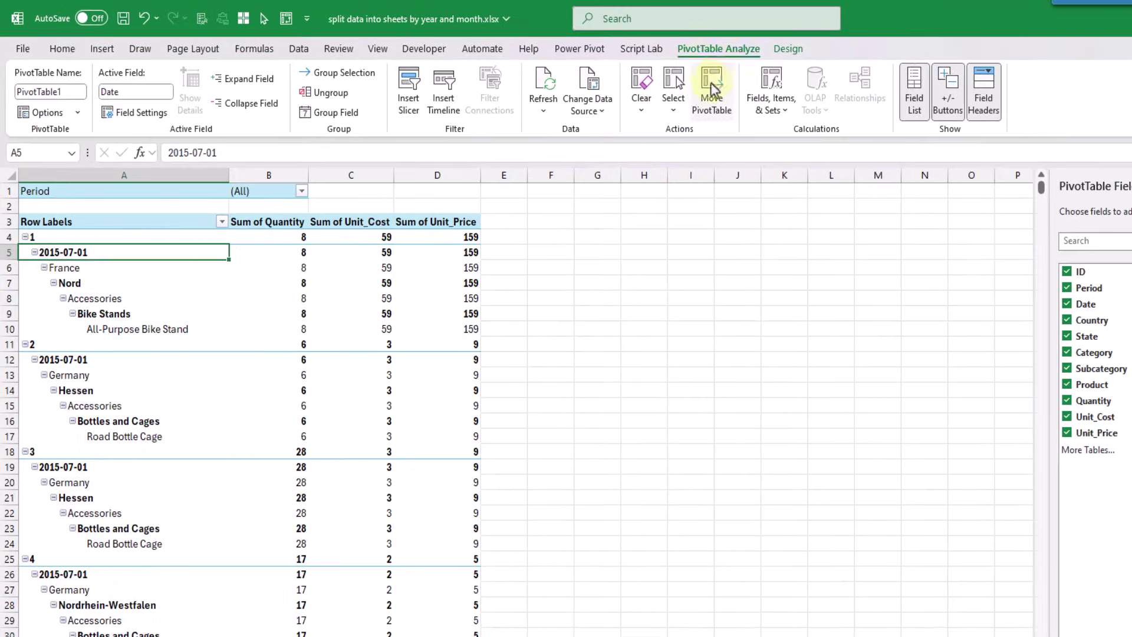
{"action": "left_click", "coordinate": [787, 51]}
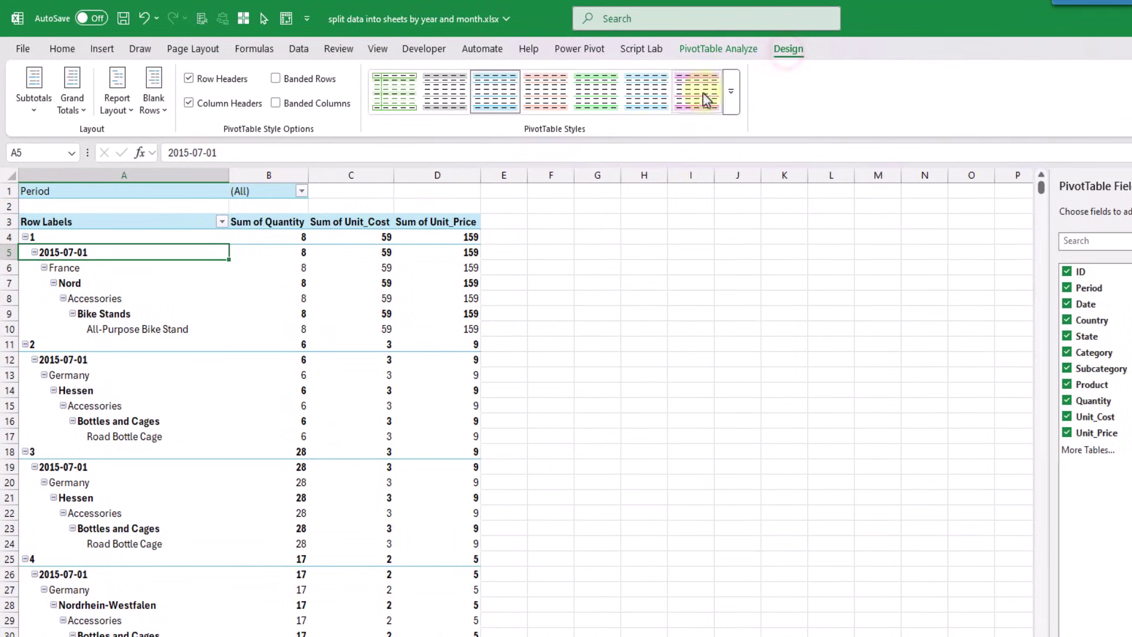
{"action": "left_click", "coordinate": [124, 111]}
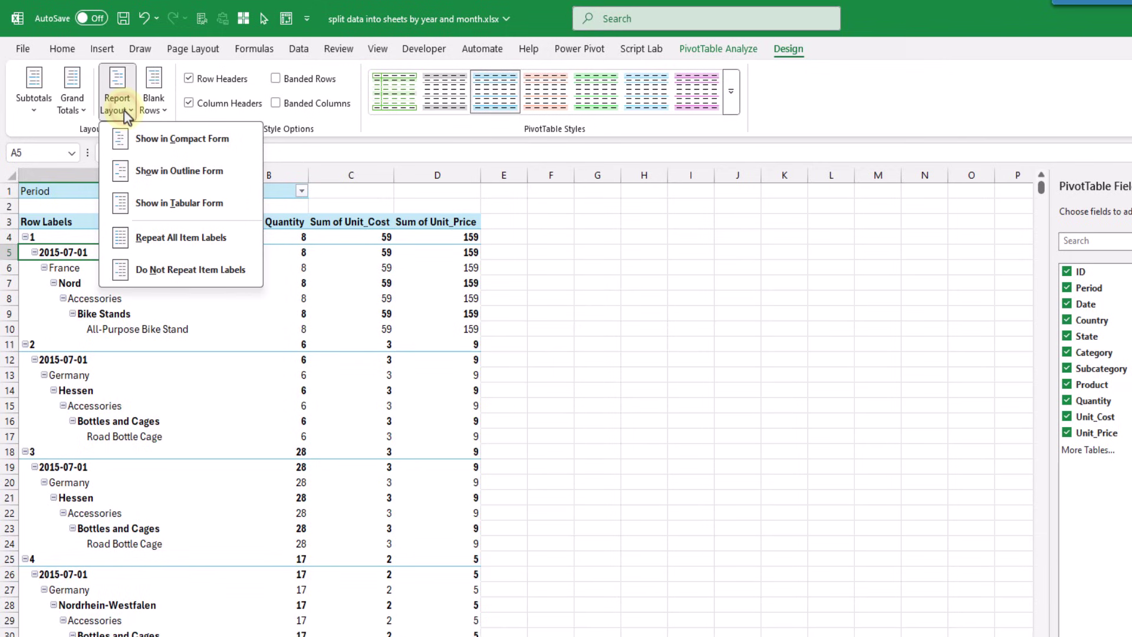
{"action": "left_click", "coordinate": [171, 203]}
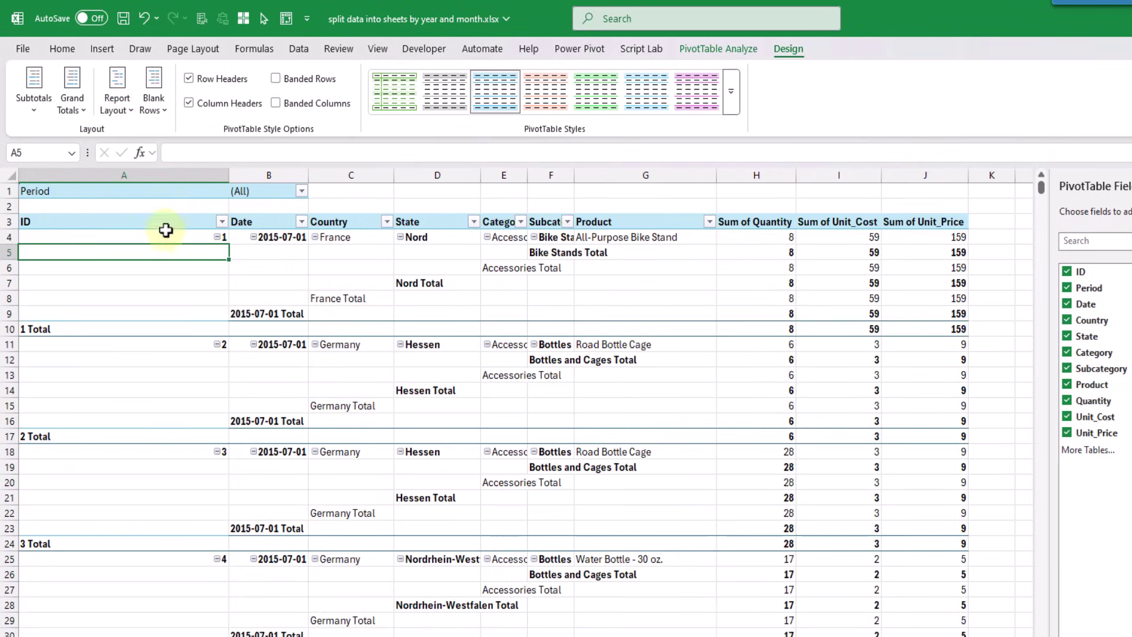
Turn off all subtotals and the grand totals in the PivotTable
{"action": "left_click_drag", "start_coordinate": [159, 236], "coordinate": [604, 237]}
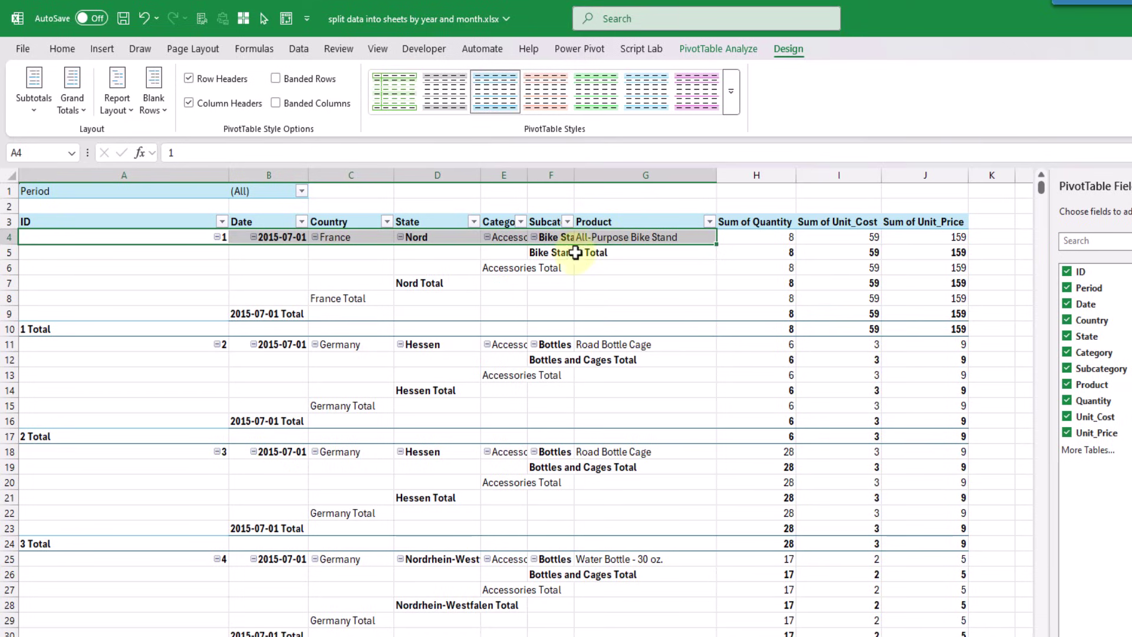
{"action": "left_click", "coordinate": [546, 253]}
{"action": "left_click", "coordinate": [511, 266]}
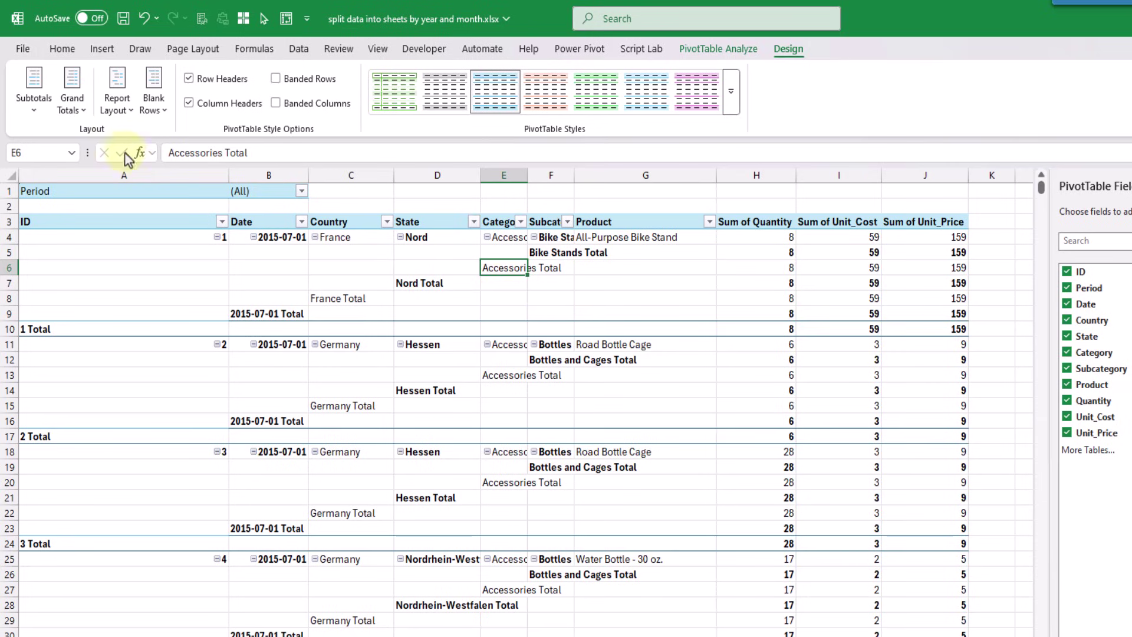
{"action": "left_click", "coordinate": [35, 101]}
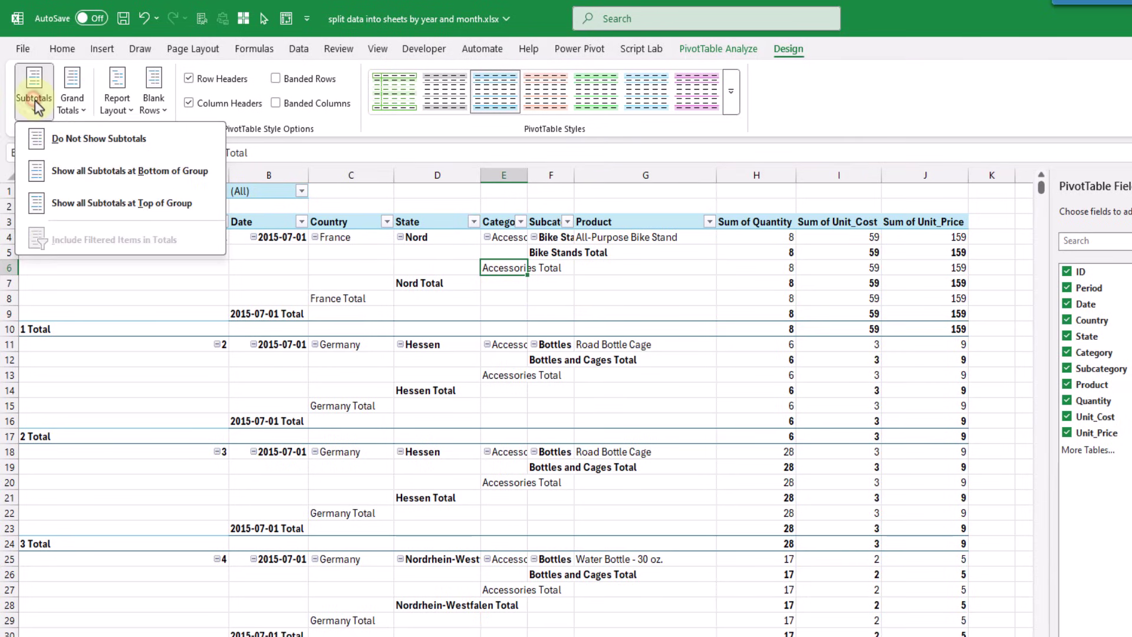
{"action": "left_click", "coordinate": [58, 134]}
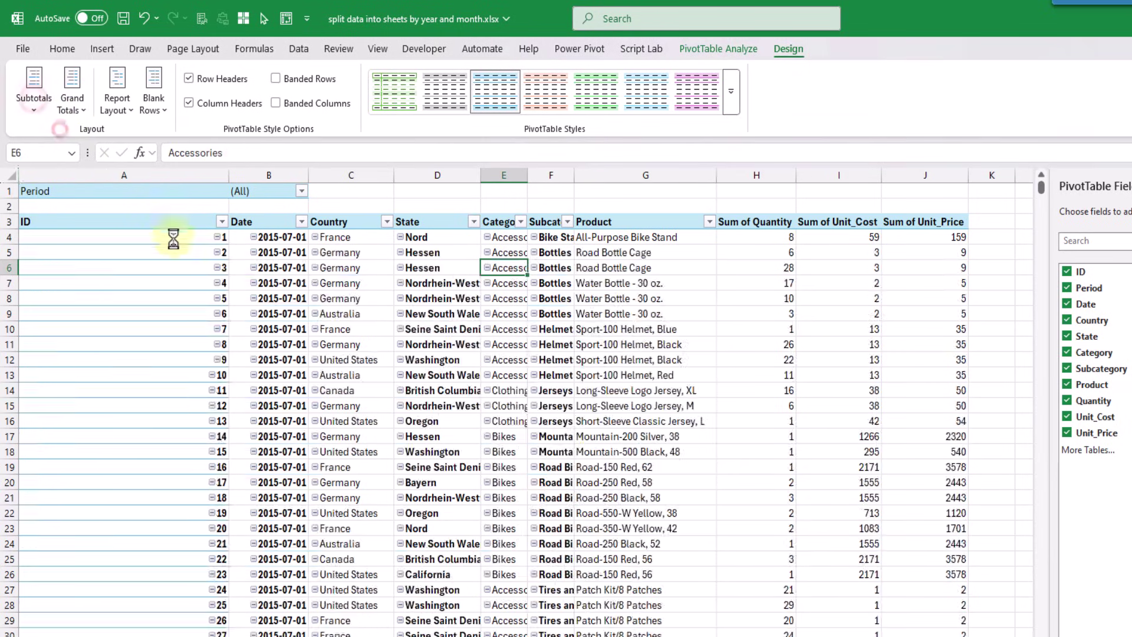
{"action": "left_click", "coordinate": [71, 103]}
{"action": "left_click", "coordinate": [92, 144]}
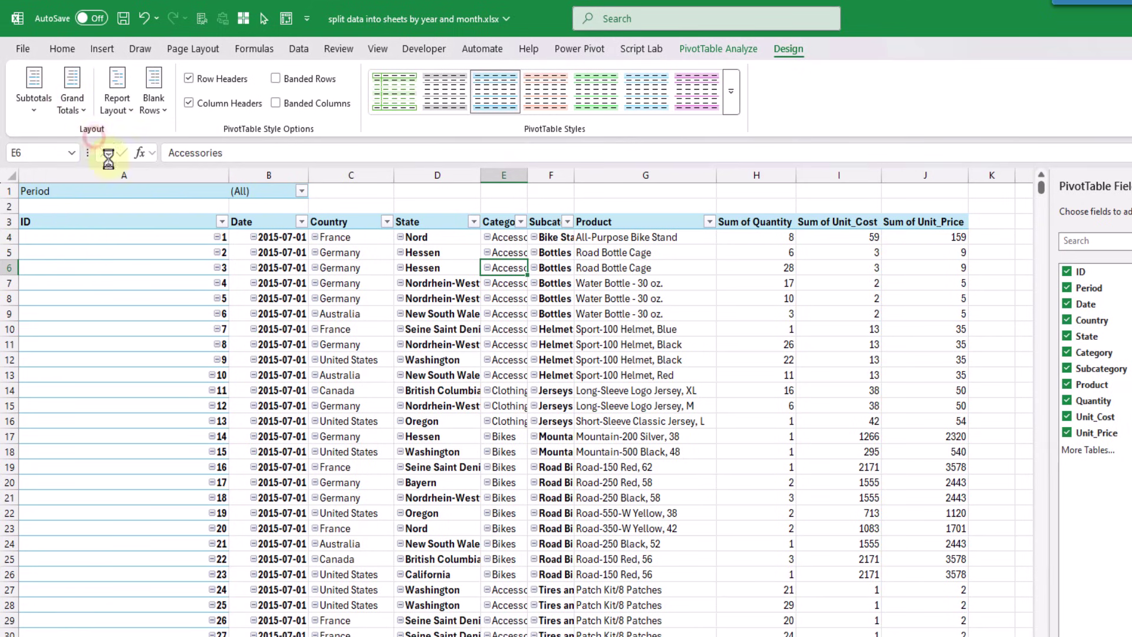
{"action": "key", "text": "Left"}
{"action": "key", "text": "Left"}
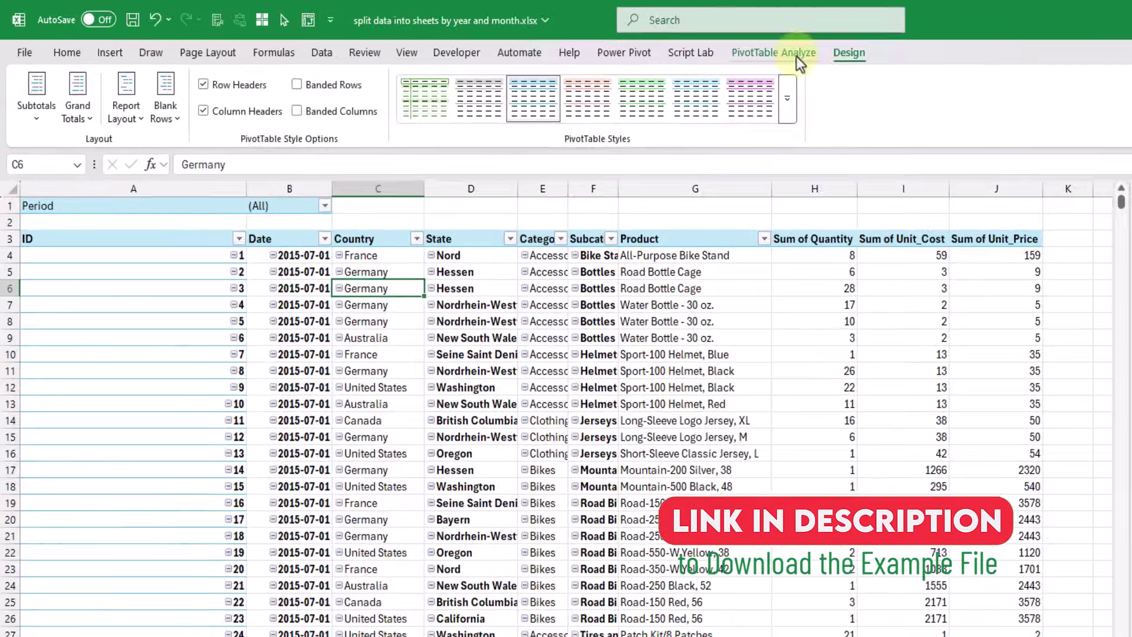
Generate a separate report filter page for each Period value of the PivotTable
{"action": "left_click", "coordinate": [596, 41]}
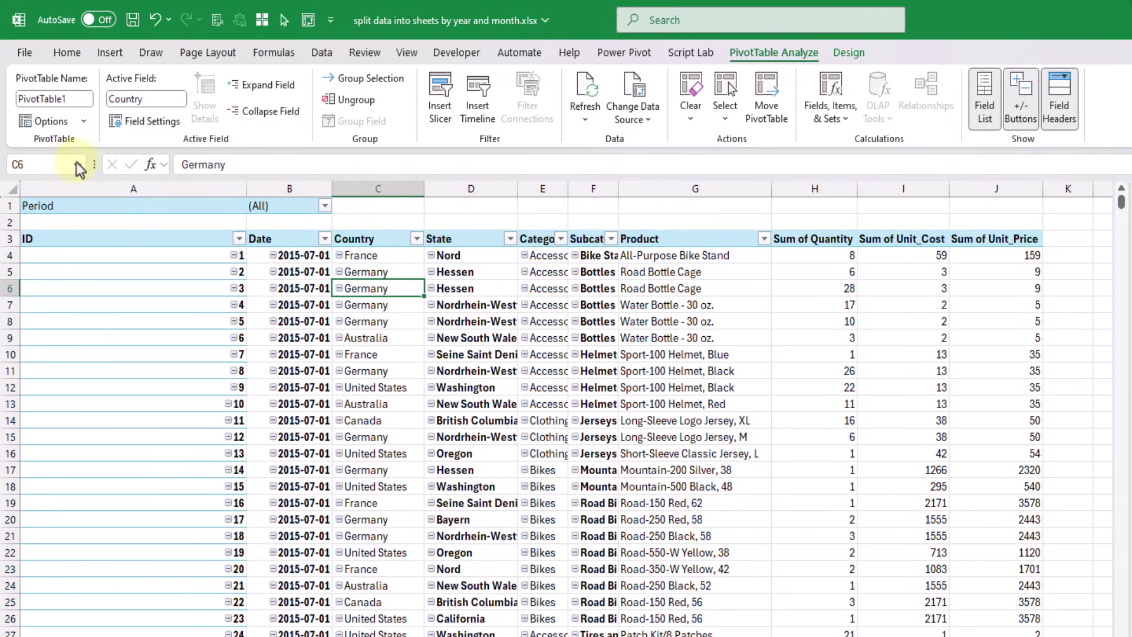
{"action": "left_click", "coordinate": [84, 122]}
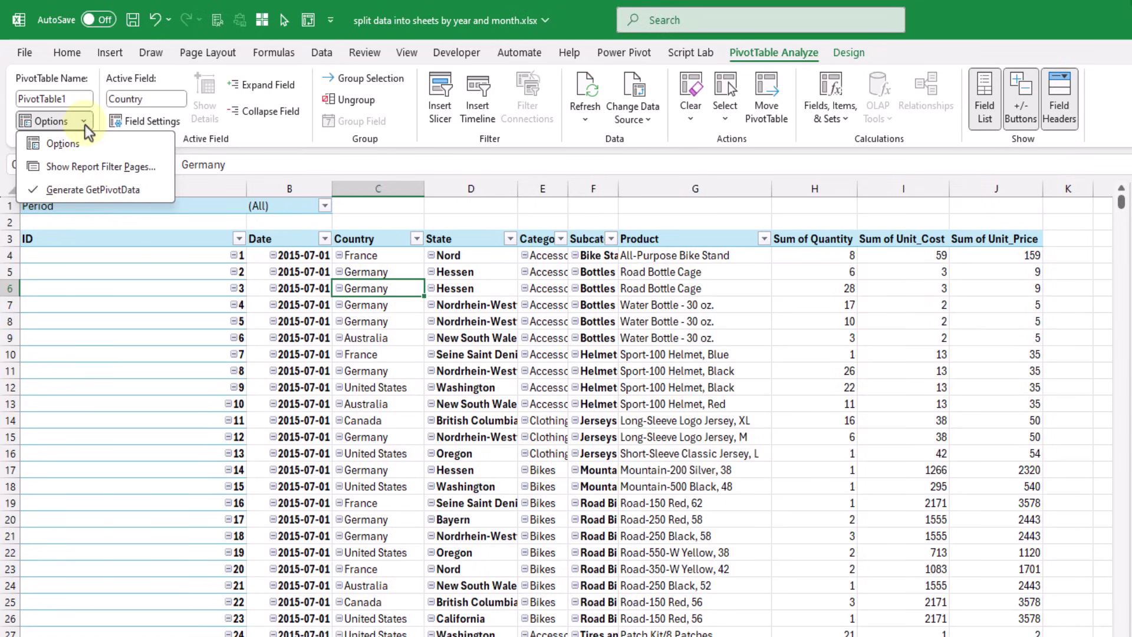
{"action": "left_click", "coordinate": [162, 168]}
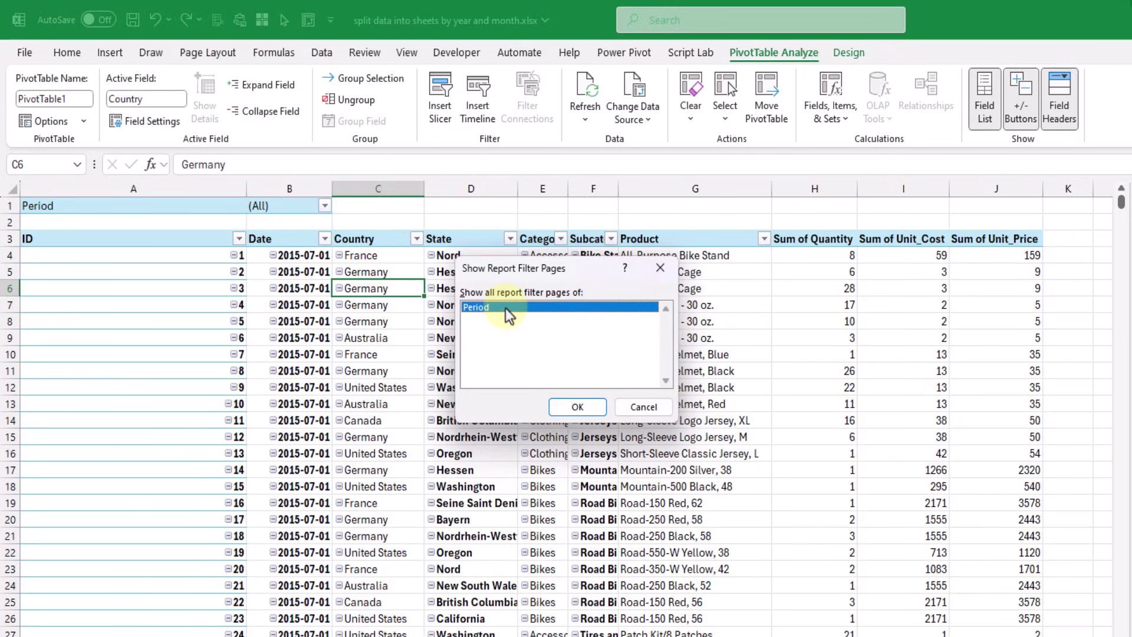
{"action": "left_click", "coordinate": [578, 407]}
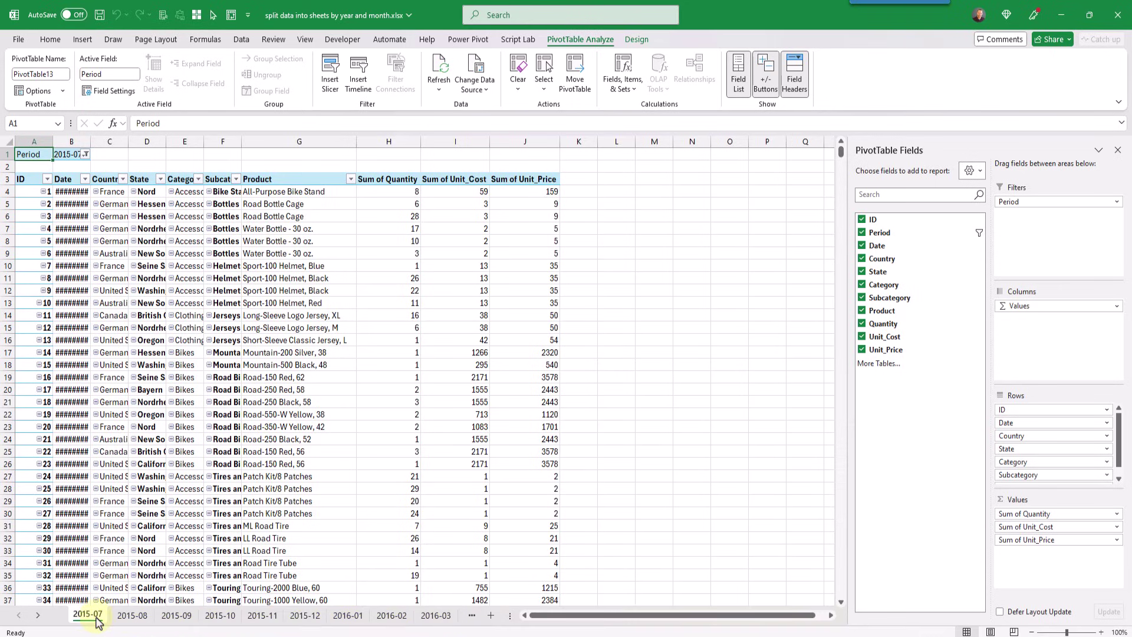
Check the dates and the Period filter on the 2015-07 and 2015-08 sheets
{"action": "left_click", "coordinate": [103, 241]}
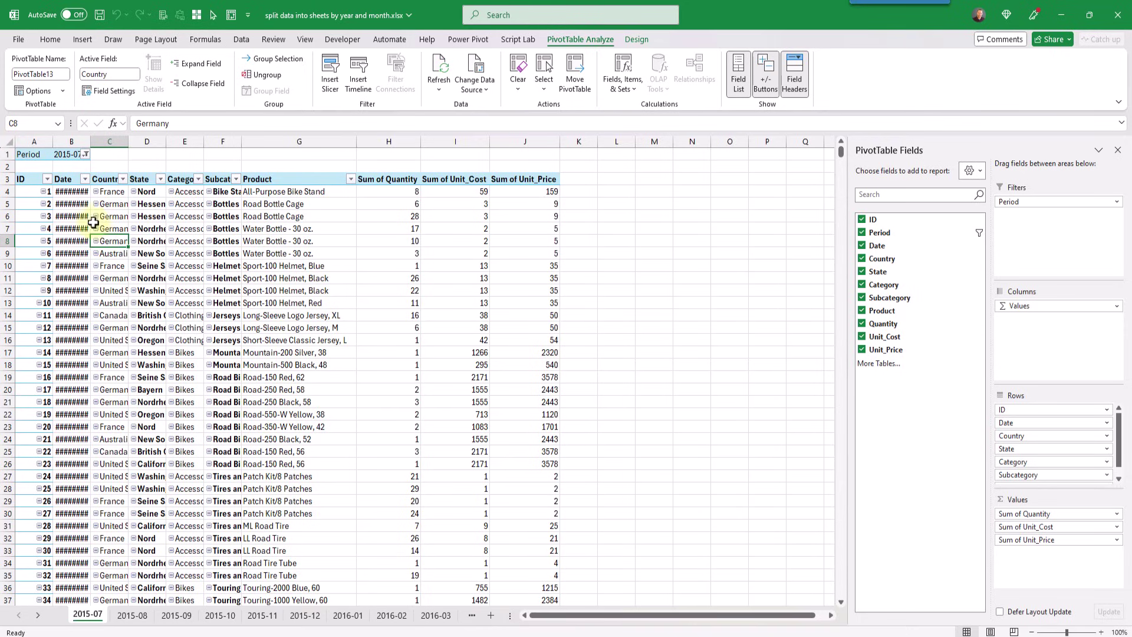
{"action": "left_click", "coordinate": [66, 152]}
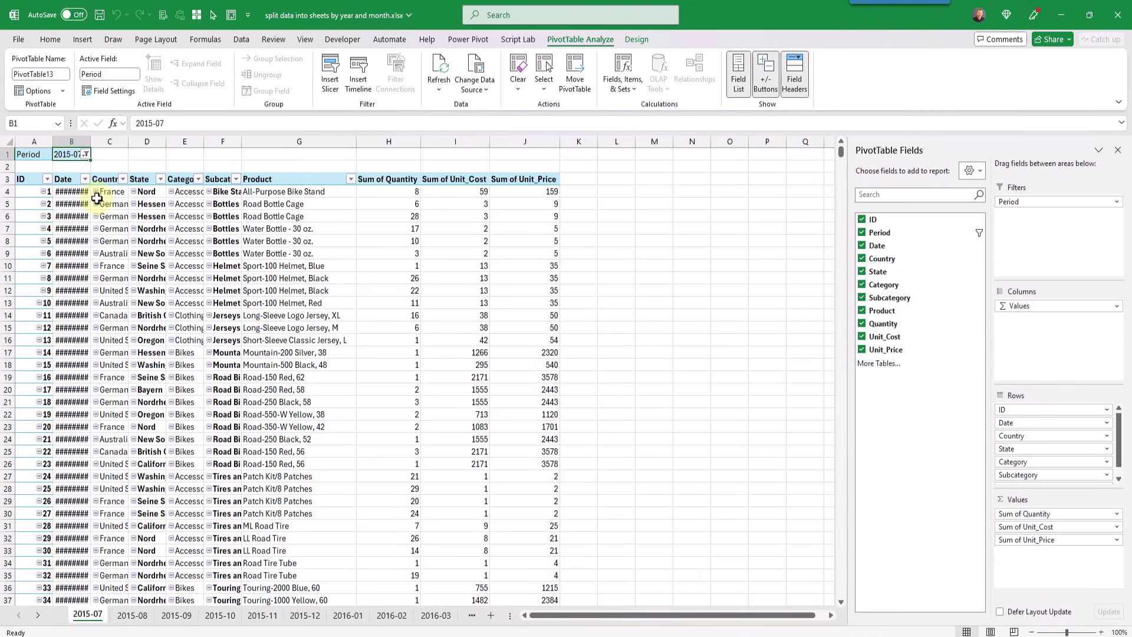
{"action": "left_click", "coordinate": [131, 615]}
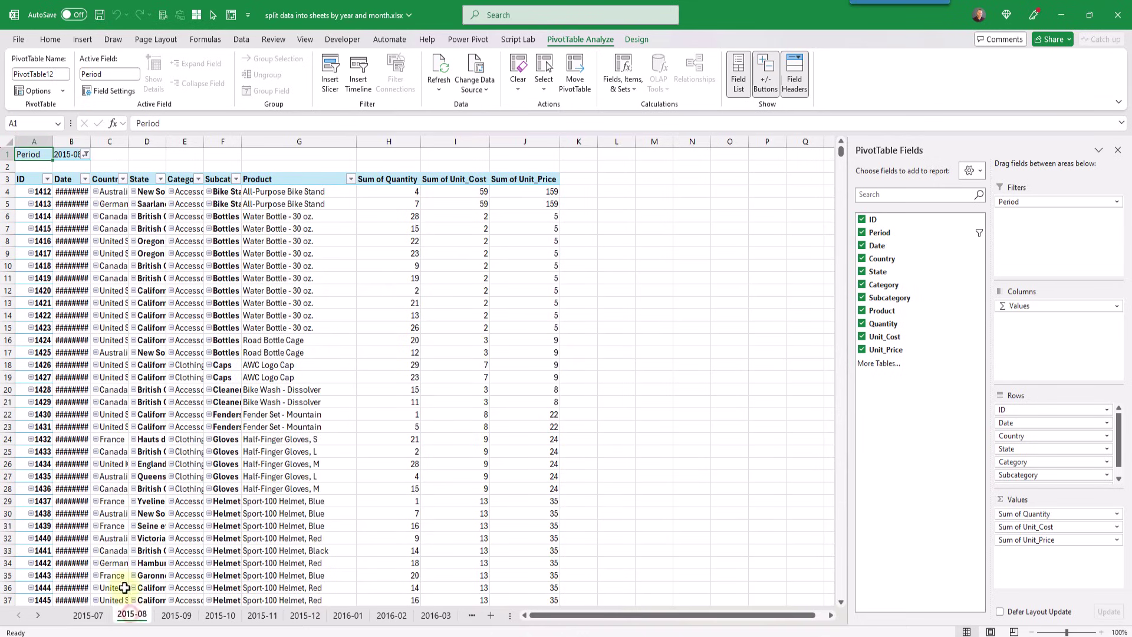
{"action": "left_click", "coordinate": [71, 228]}
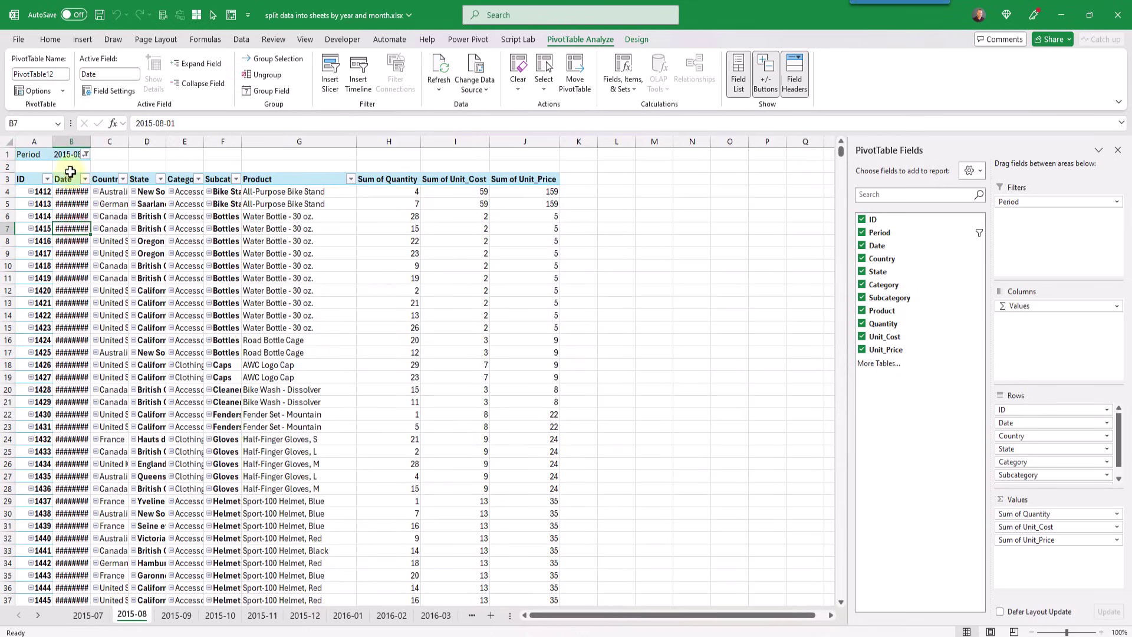
{"action": "left_click", "coordinate": [70, 154]}
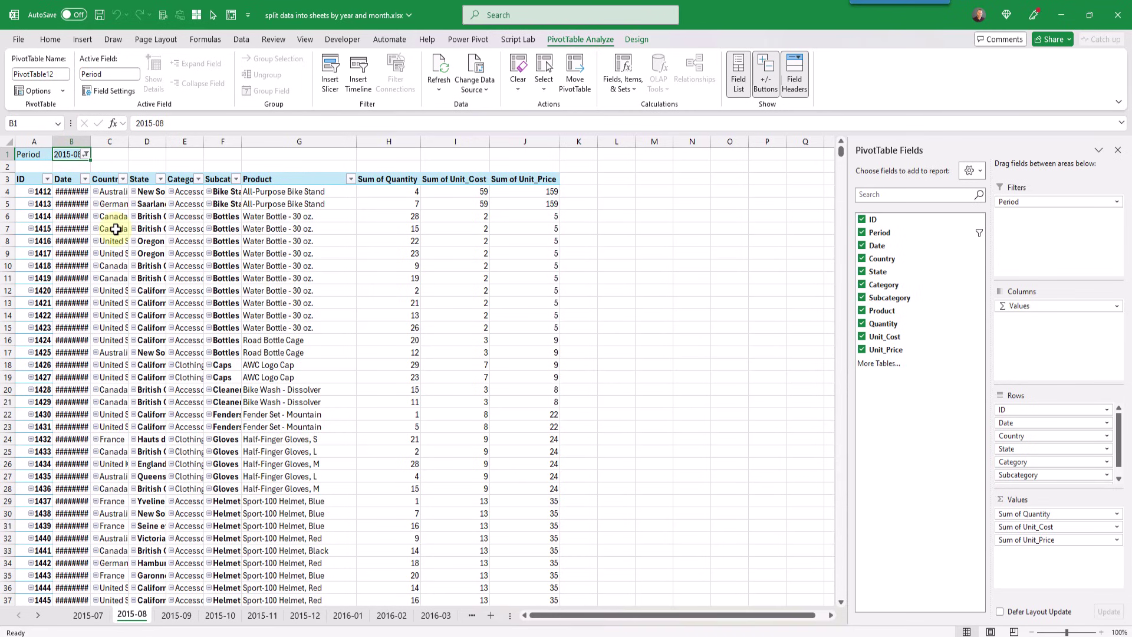
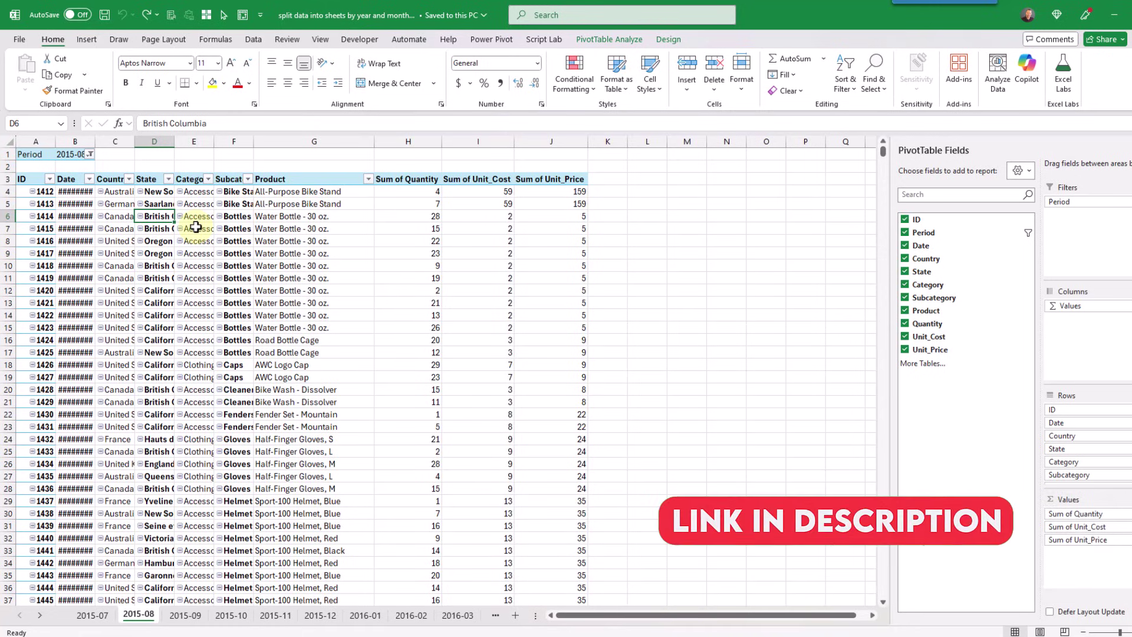
Group all the monthly sheets from 2015-07 through 2016-06
{"action": "left_click", "coordinate": [93, 615]}
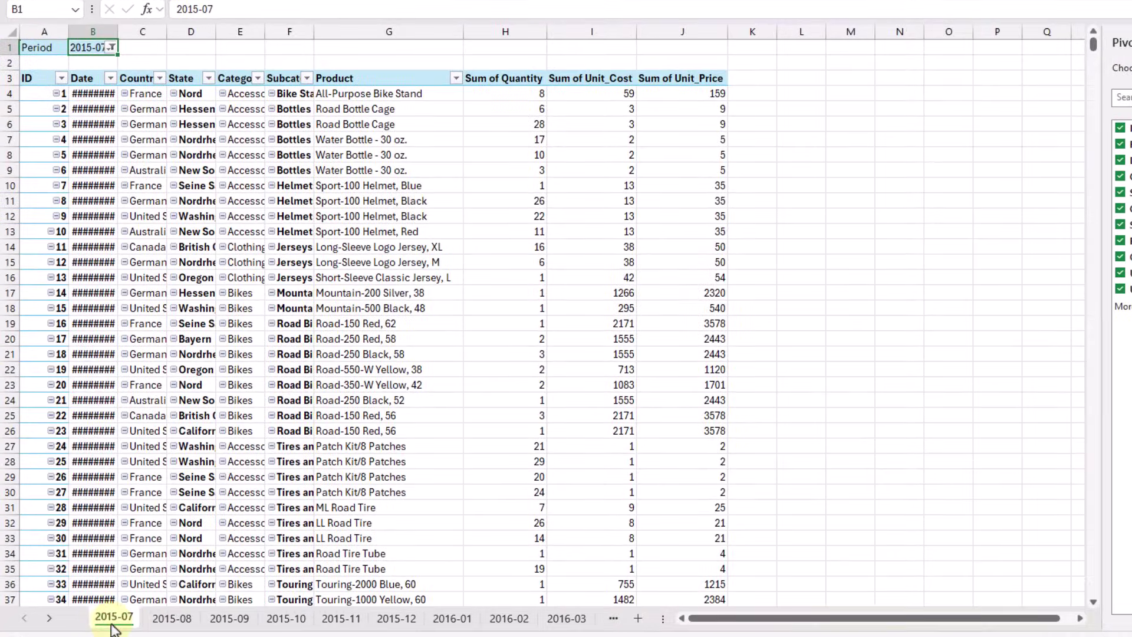
{"action": "left_click", "coordinate": [47, 617]}
{"action": "left_click", "coordinate": [48, 617]}
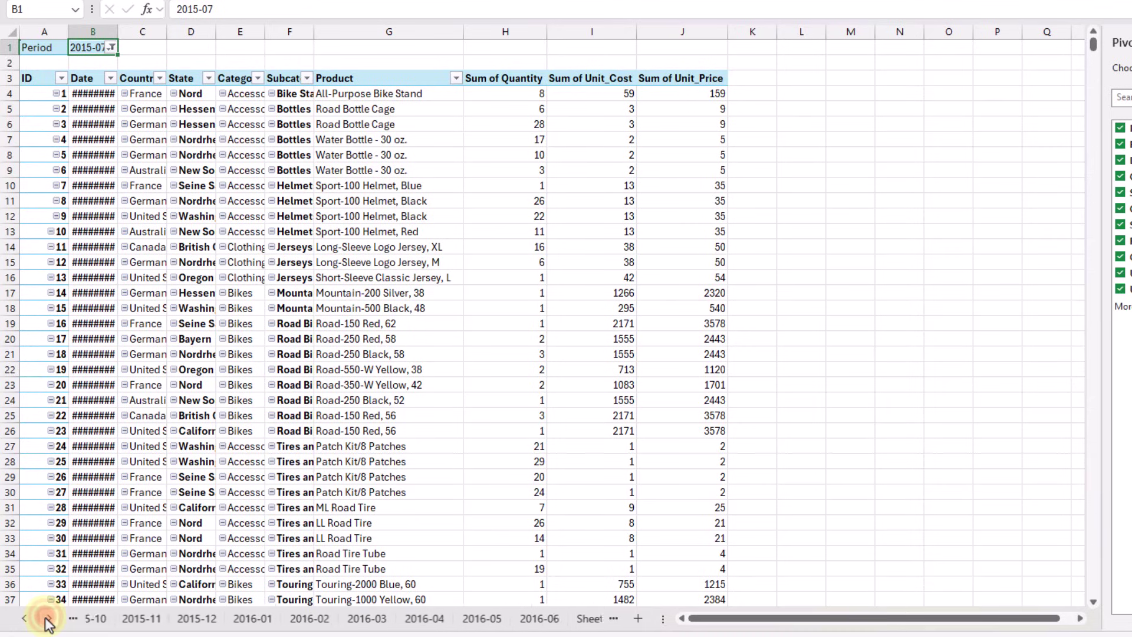
{"action": "left_click", "coordinate": [47, 617]}
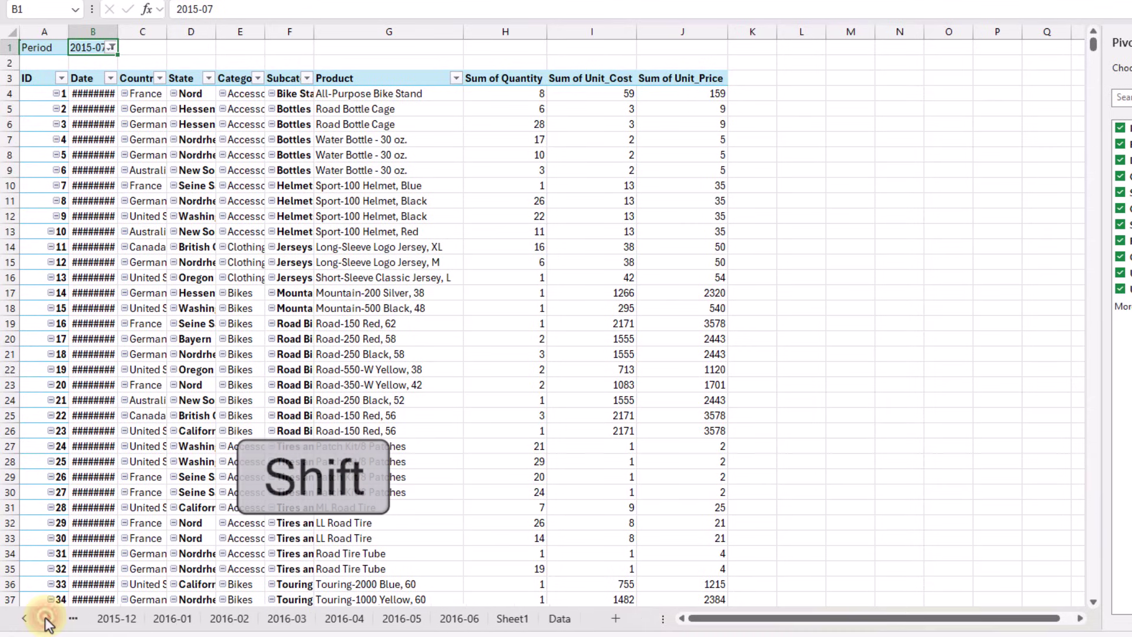
{"action": "left_click", "coordinate": [457, 618], "text": "shift"}
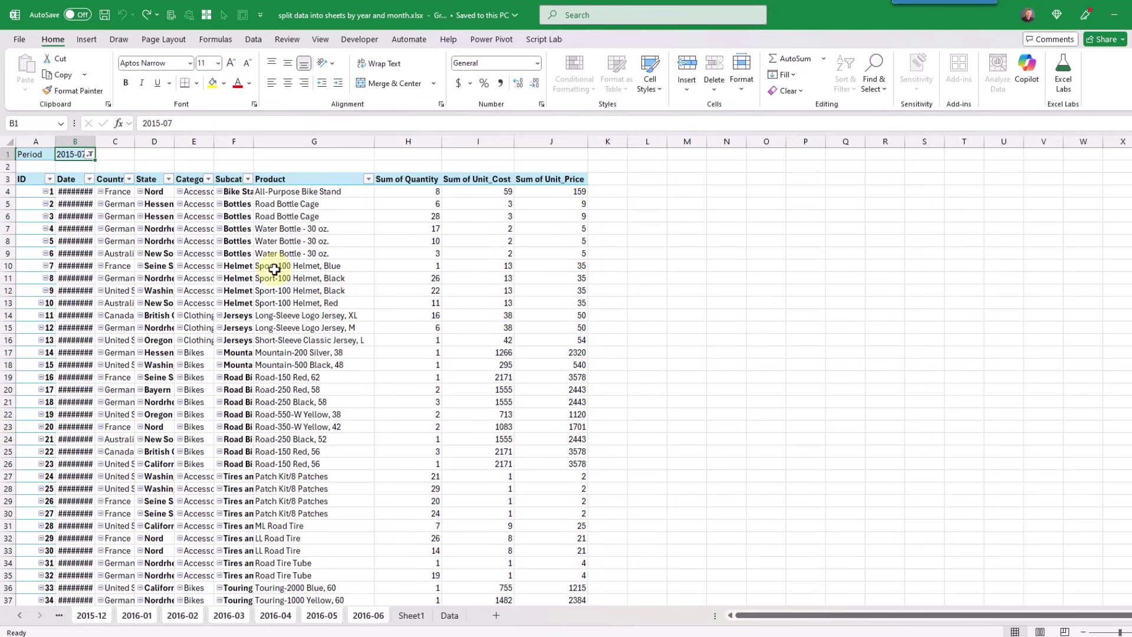
Copy columns A to J of the grouped sheets and paste them as values starting at cell K1
{"action": "left_click_drag", "start_coordinate": [45, 142], "coordinate": [539, 145]}
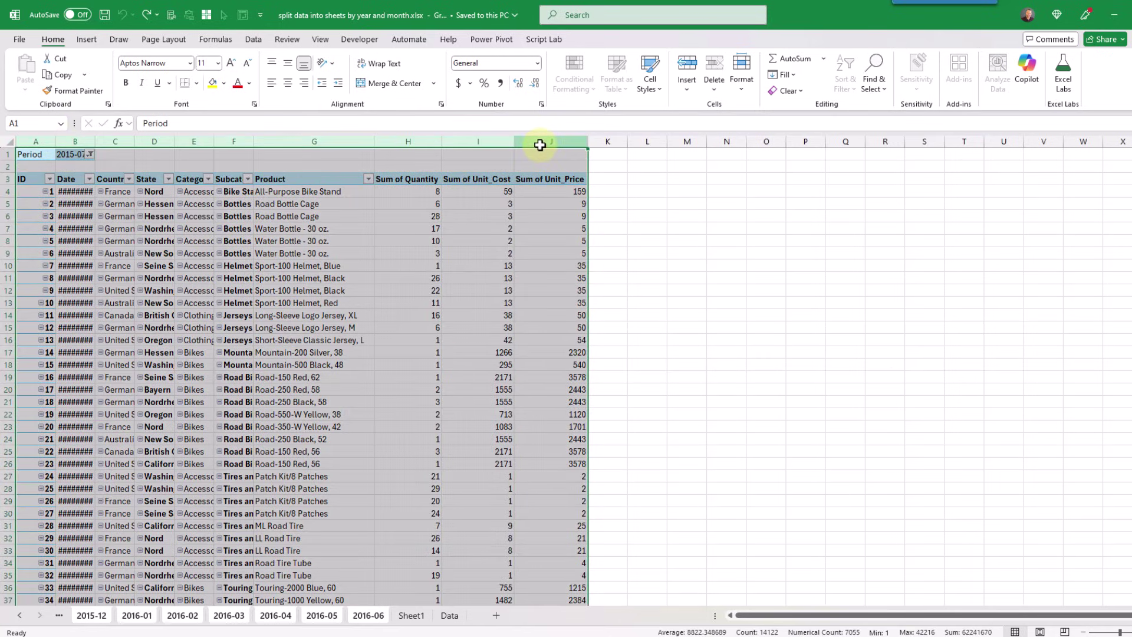
{"action": "key", "text": "ctrl+c"}
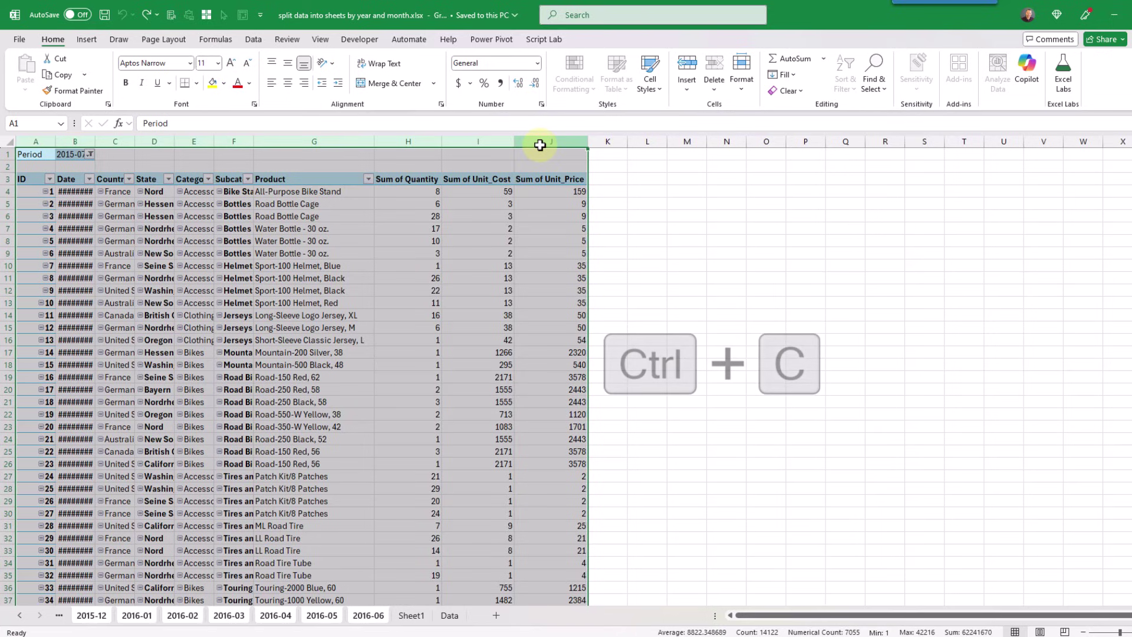
{"action": "left_click", "coordinate": [615, 154]}
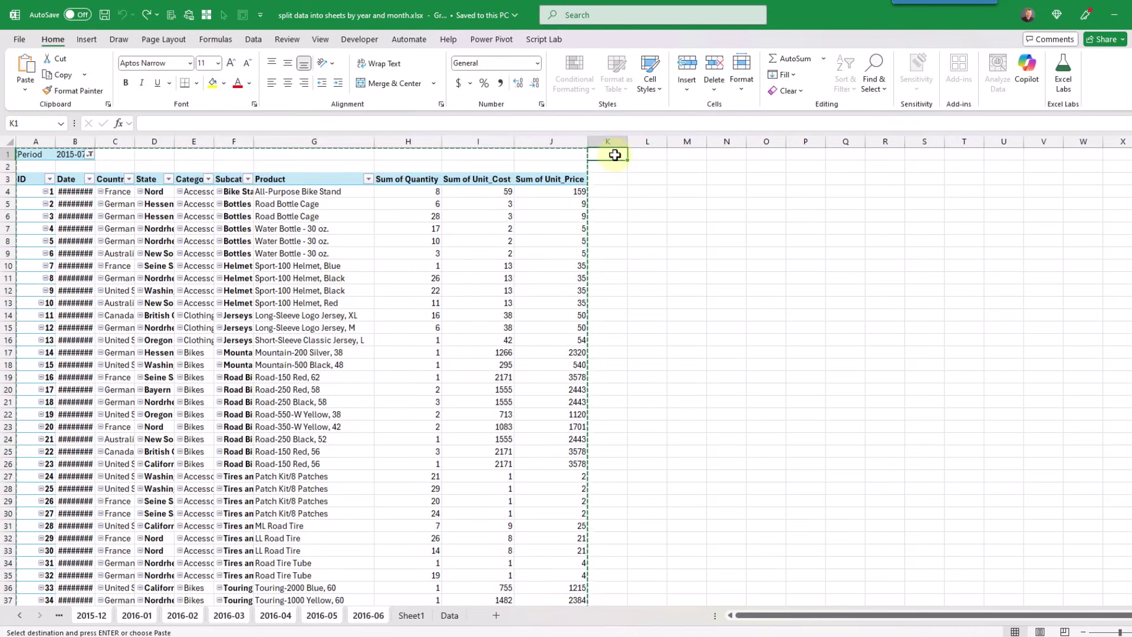
{"action": "key", "text": "ctrl+shift+v"}
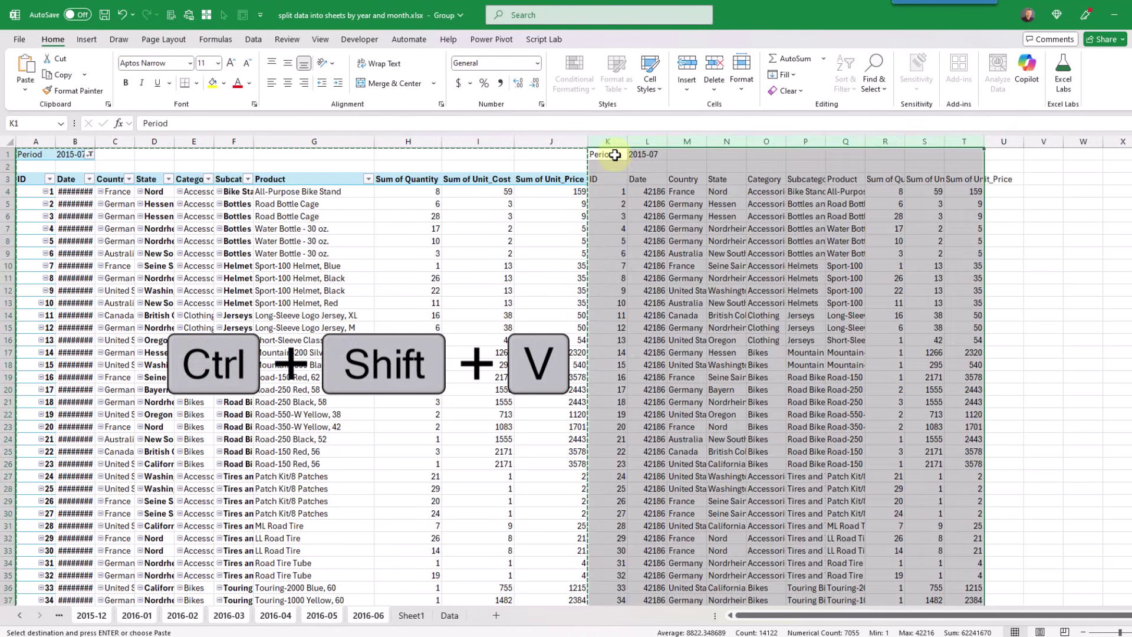
Clear the PivotTable contents from columns A to J on the grouped sheets and delete those emptied columns
{"action": "left_click_drag", "start_coordinate": [560, 142], "coordinate": [40, 140]}
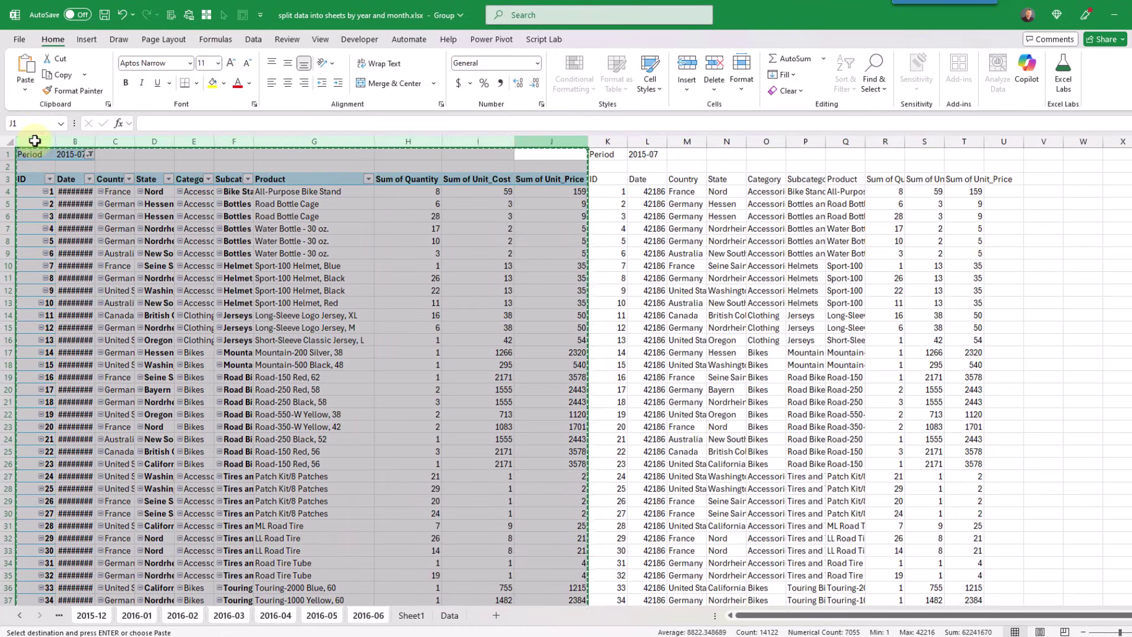
{"action": "right_click", "coordinate": [40, 138]}
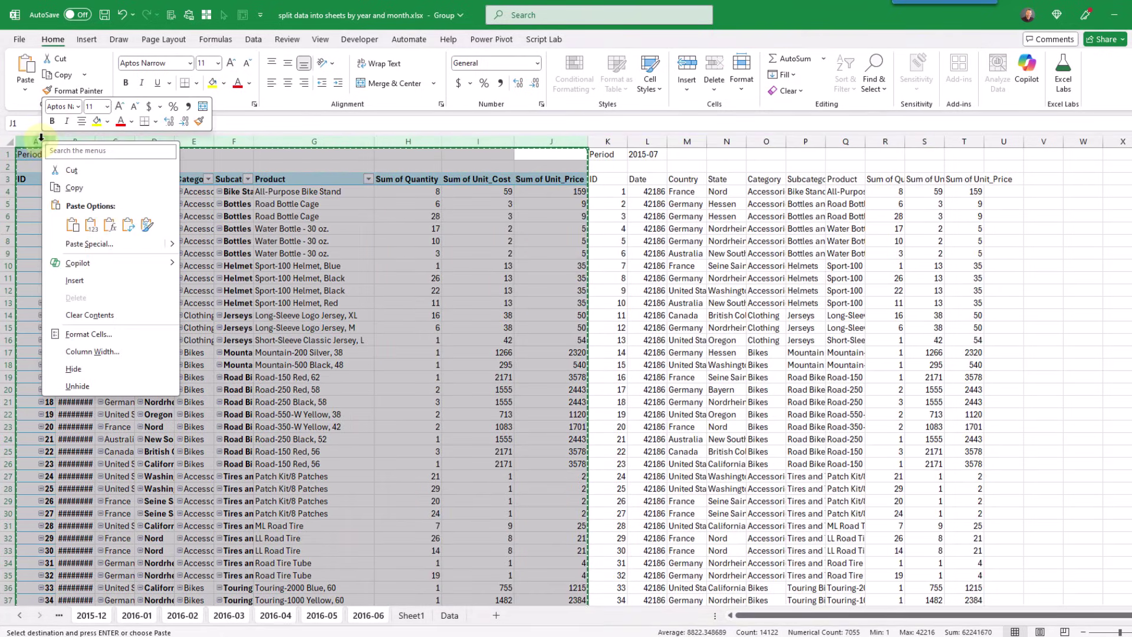
{"action": "left_click", "coordinate": [109, 314]}
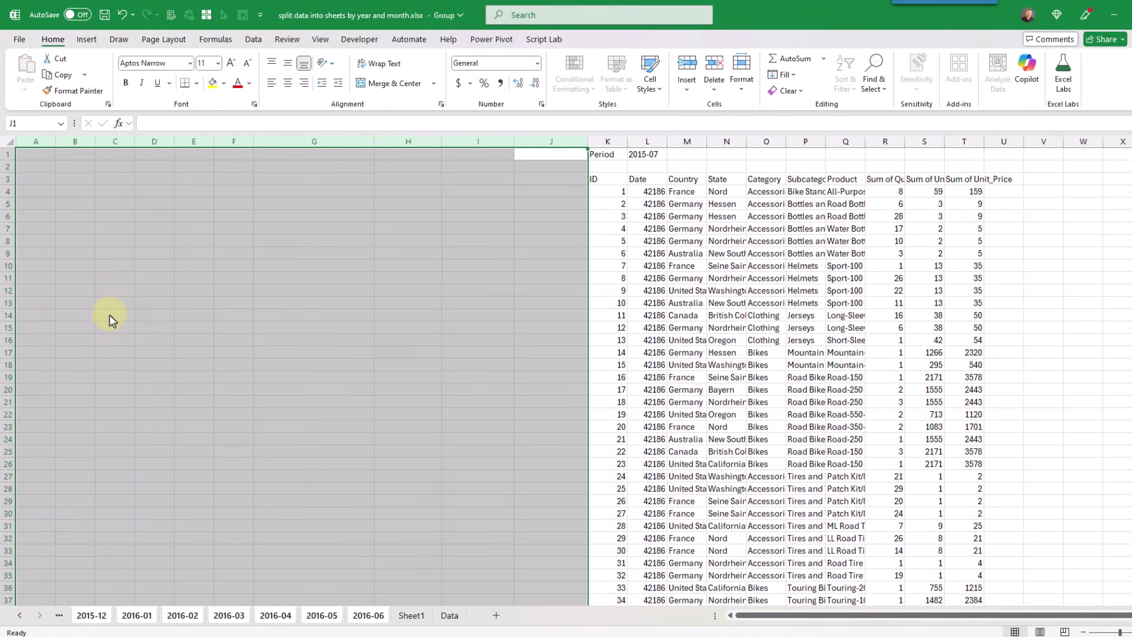
{"action": "right_click", "coordinate": [539, 144]}
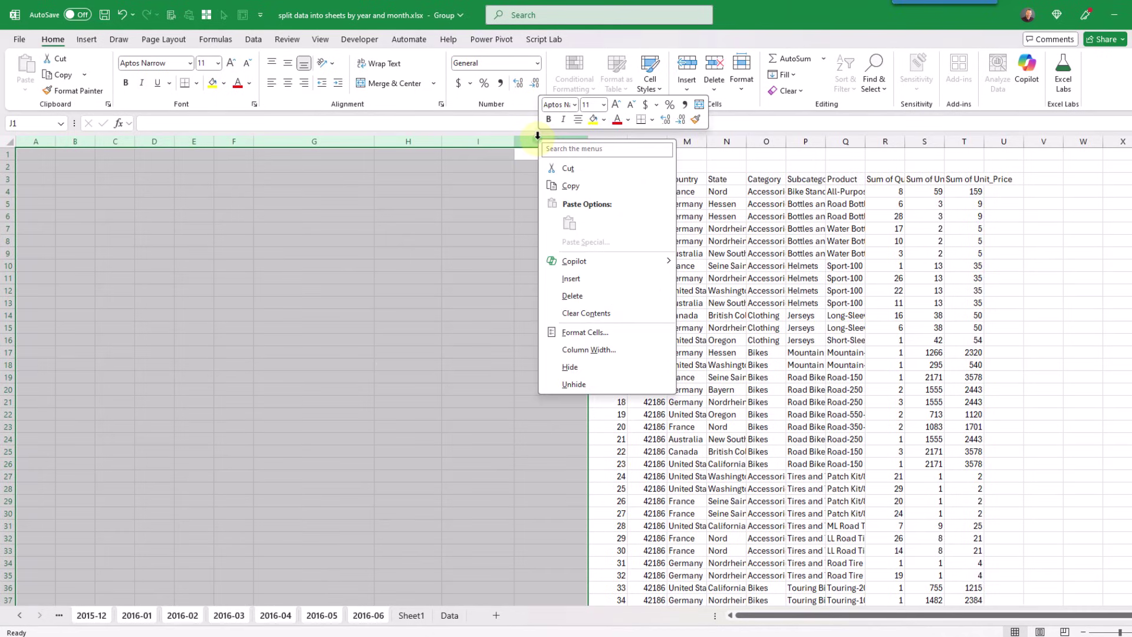
{"action": "left_click", "coordinate": [572, 295]}
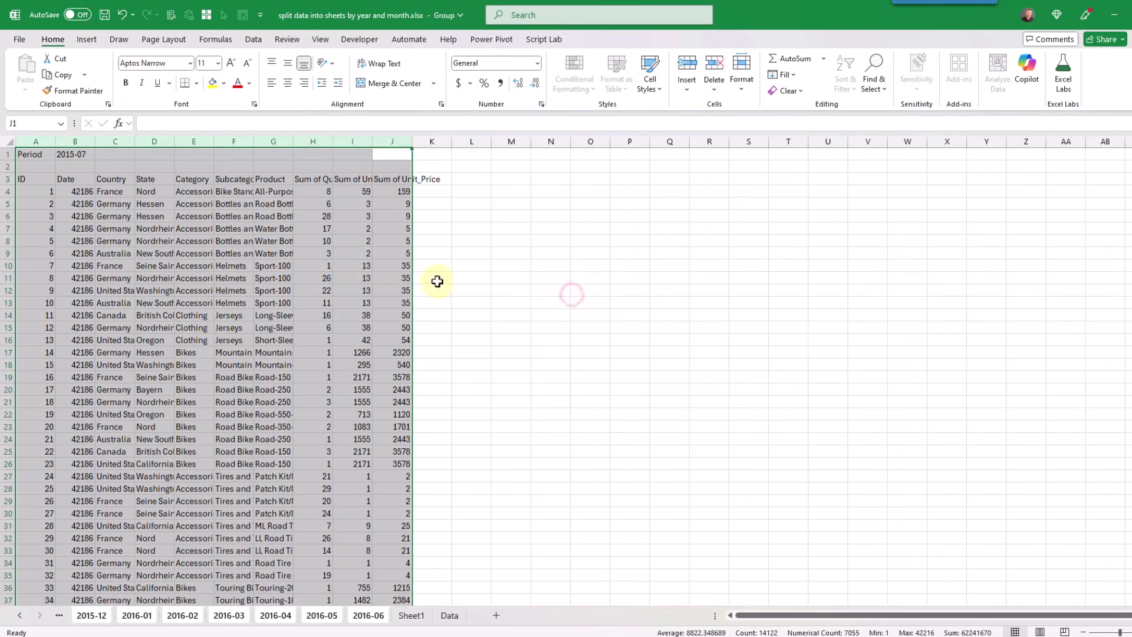
Delete rows 1 and 2 above the header row on the grouped sheets
{"action": "left_click", "coordinate": [7, 166]}
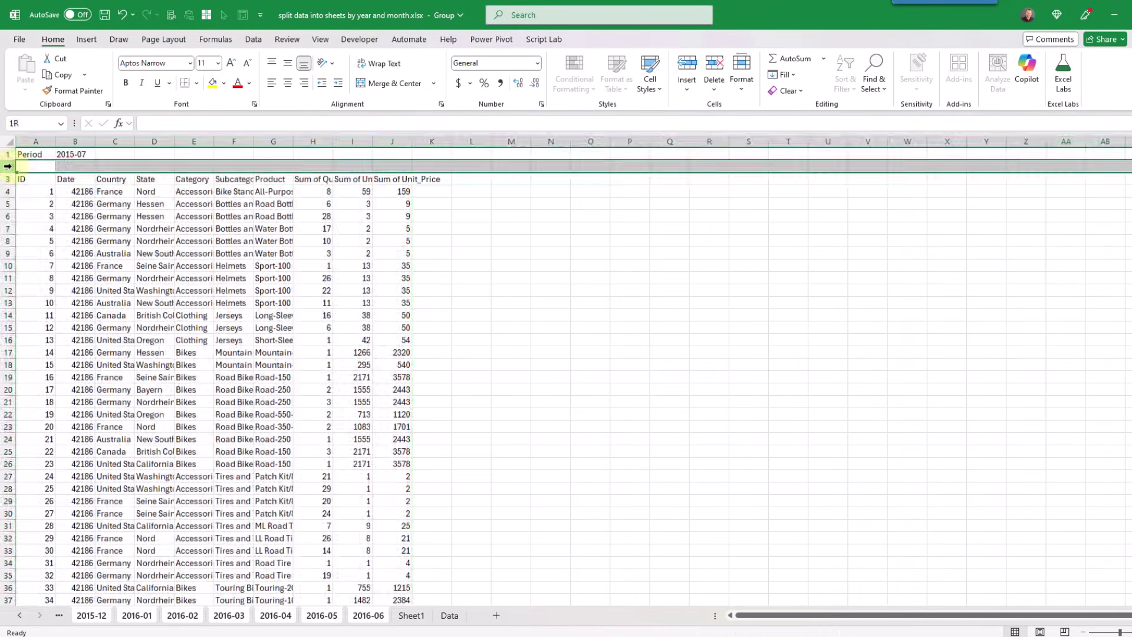
{"action": "left_click_drag", "start_coordinate": [7, 166], "coordinate": [8, 155]}
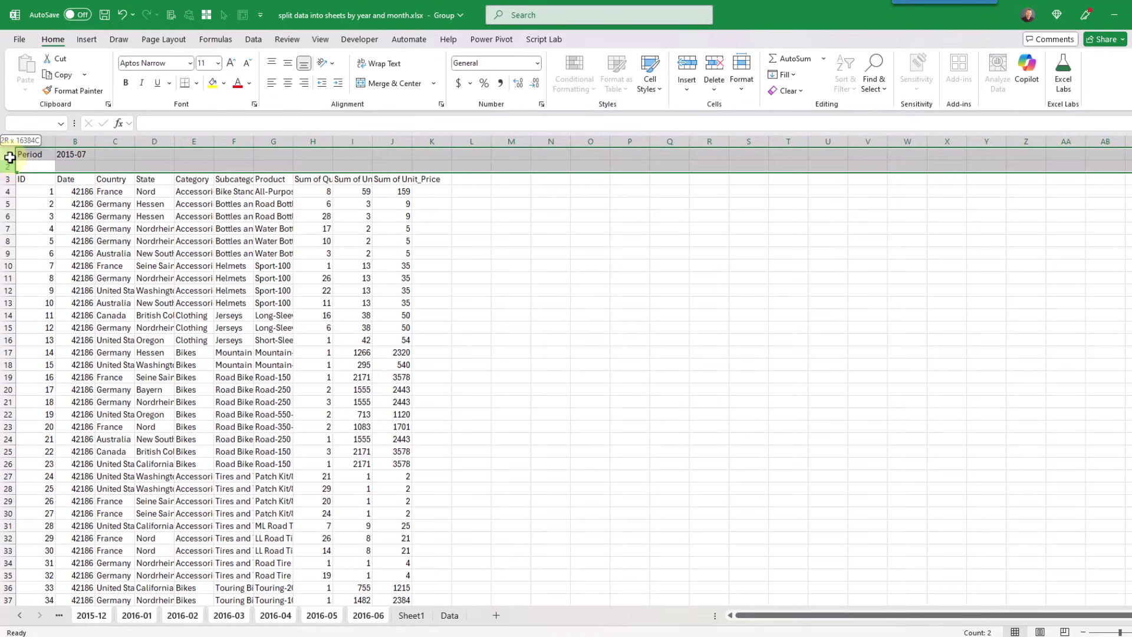
{"action": "right_click", "coordinate": [58, 163]}
{"action": "left_click", "coordinate": [105, 317]}
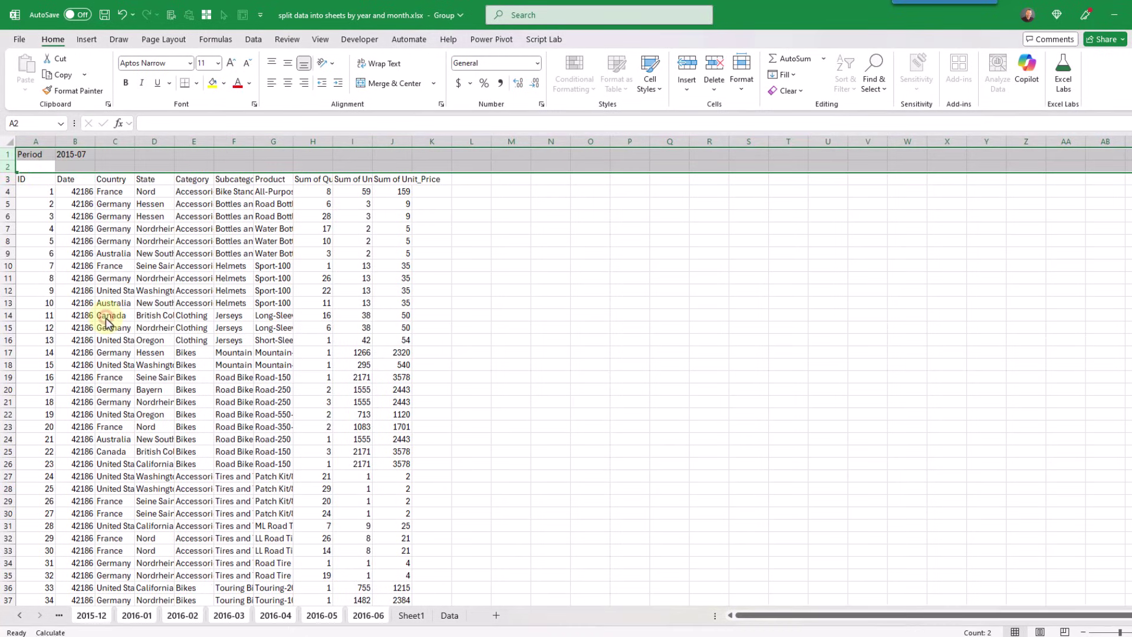
Apply the Short Date number format to the Date column B on the grouped sheets
{"action": "left_click", "coordinate": [80, 136]}
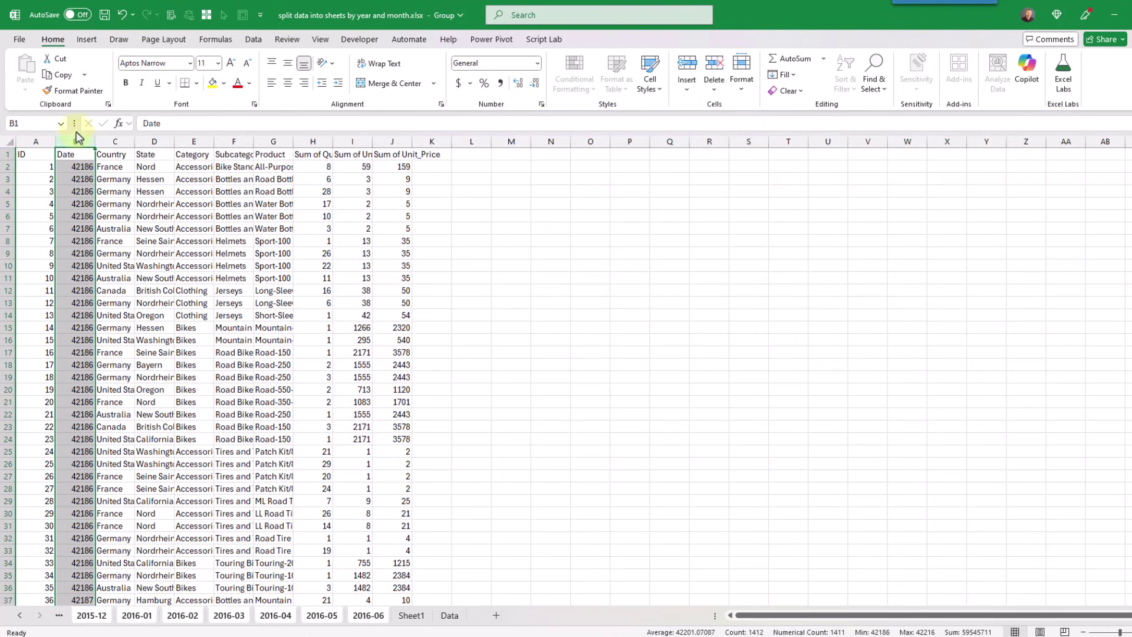
{"action": "left_click", "coordinate": [537, 63]}
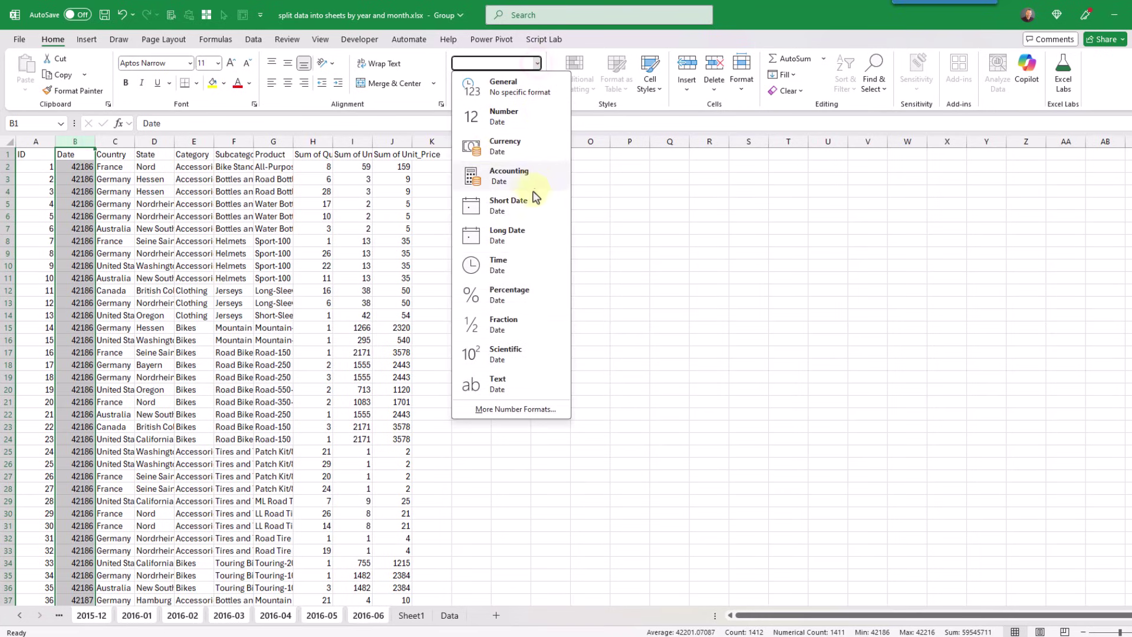
{"action": "left_click", "coordinate": [525, 210]}
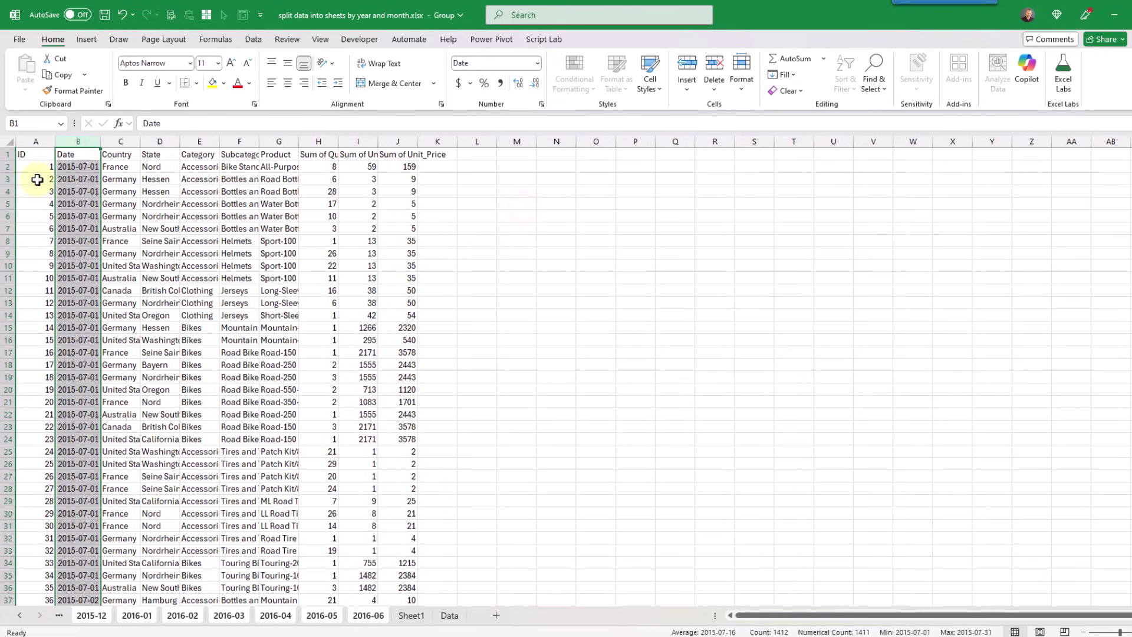
{"action": "left_click", "coordinate": [77, 180]}
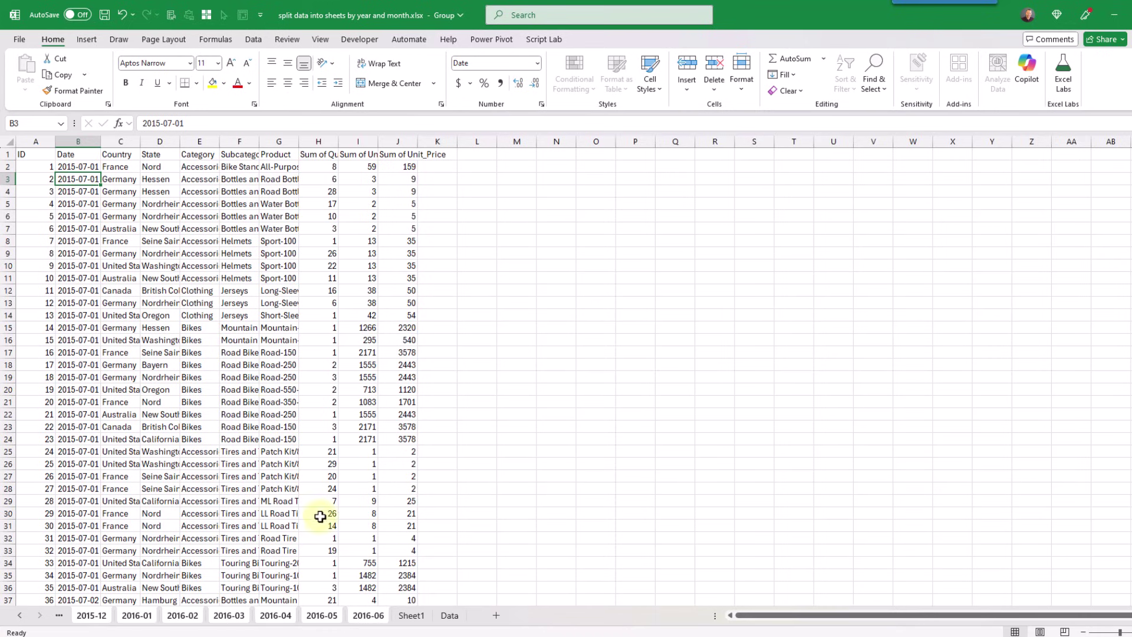
Check the converted data and dates on the 2016-05, 2016-04 and 2016-03 sheets
{"action": "left_click", "coordinate": [326, 614]}
{"action": "left_click", "coordinate": [277, 615]}
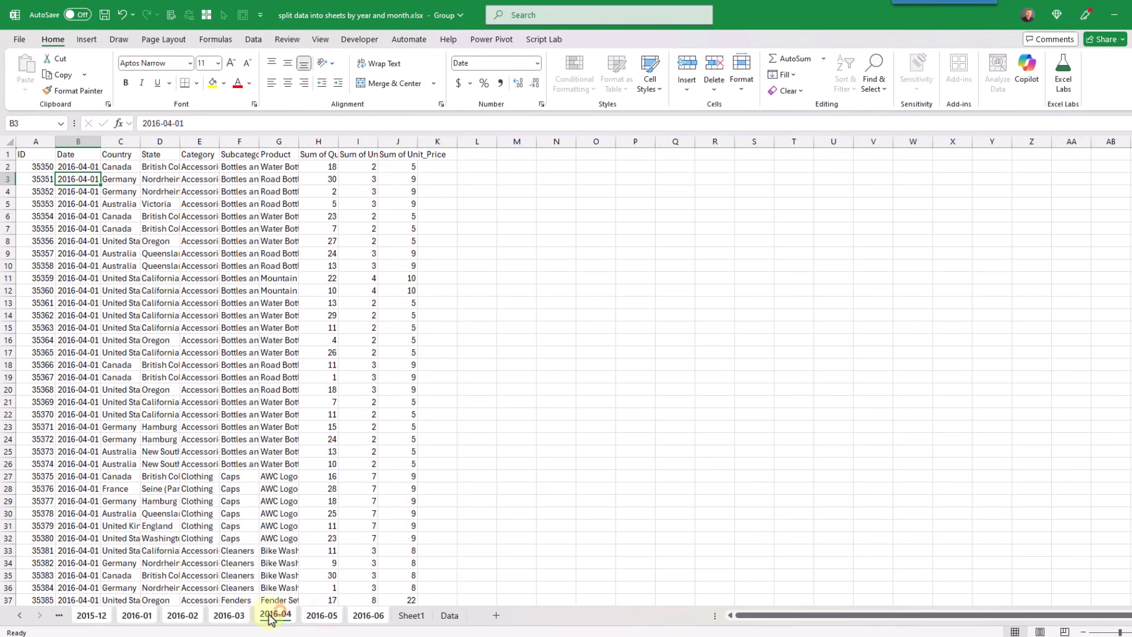
{"action": "left_click", "coordinate": [240, 615]}
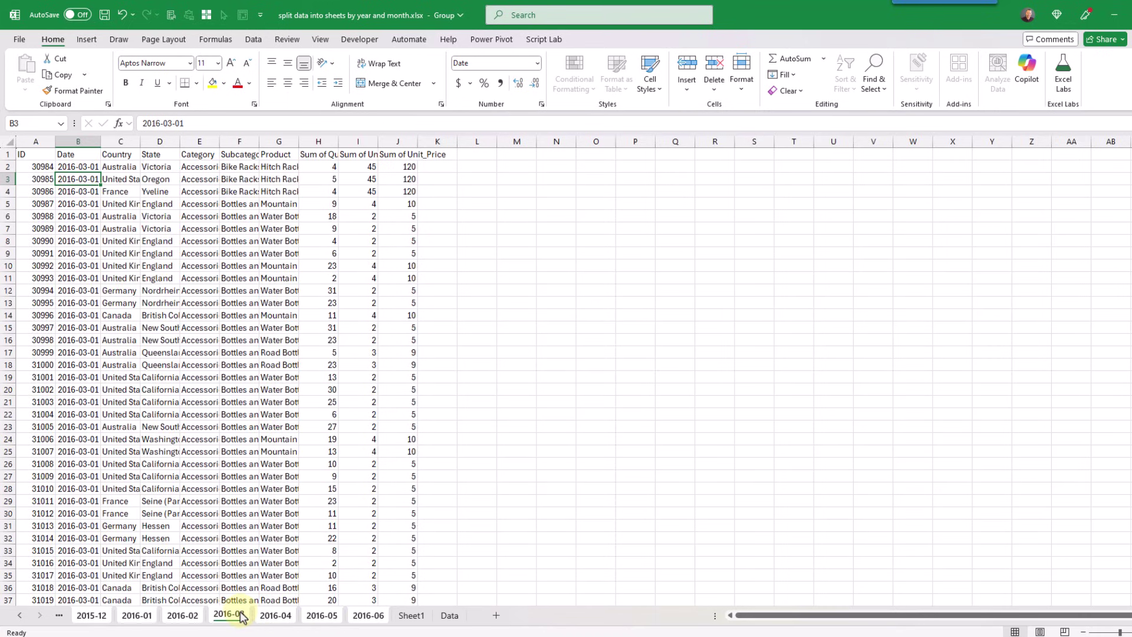